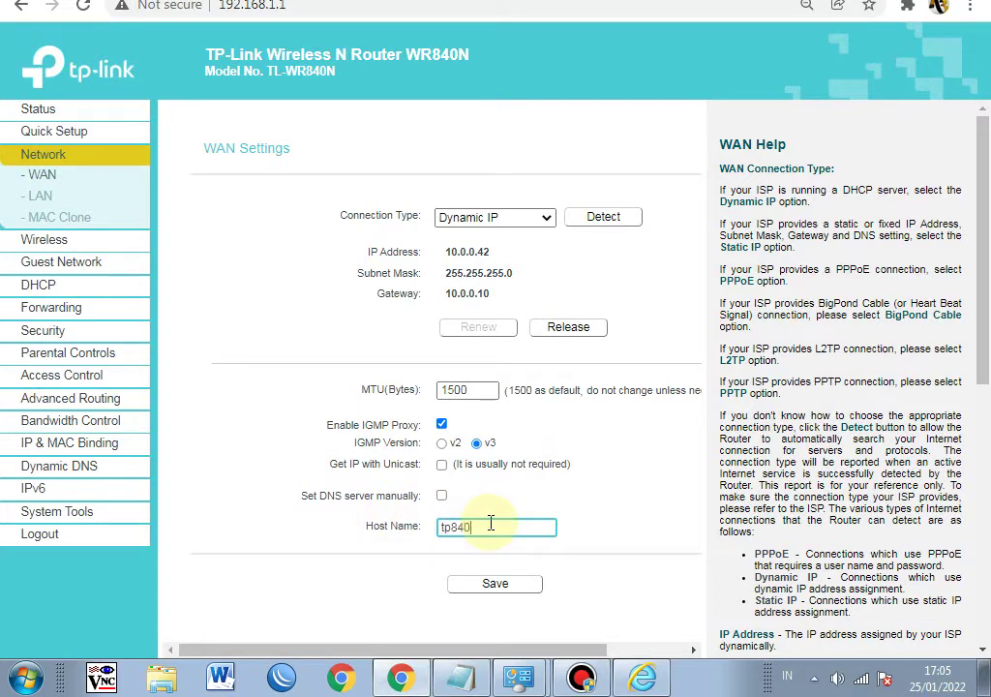
# Save the WAN settings with the host name tp840, renew the dynamic IP address and show the advanced WAN options again
pyautogui.click(504, 583)
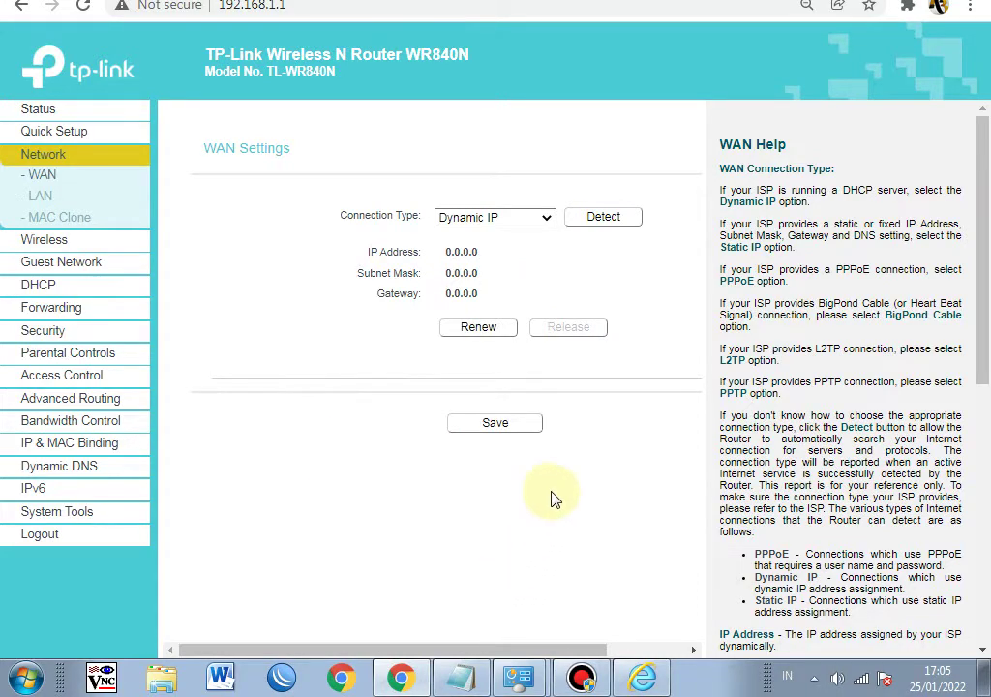
pyautogui.click(502, 331)
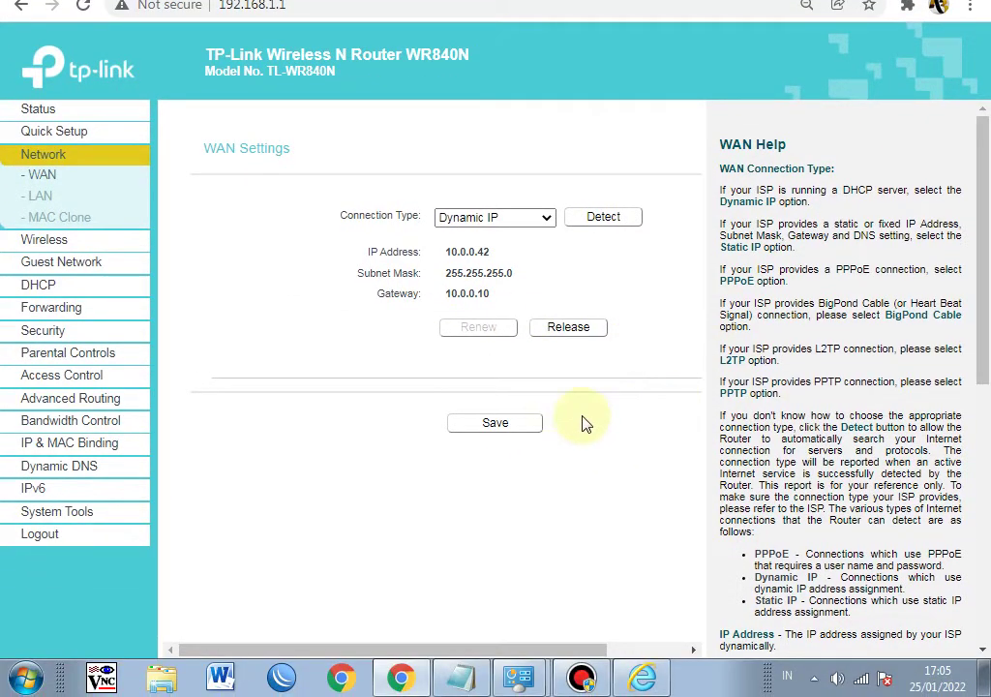
pyautogui.hotkey('ctrl', '-')
pyautogui.hotkey('ctrl', '-')
pyautogui.click(650, 346)
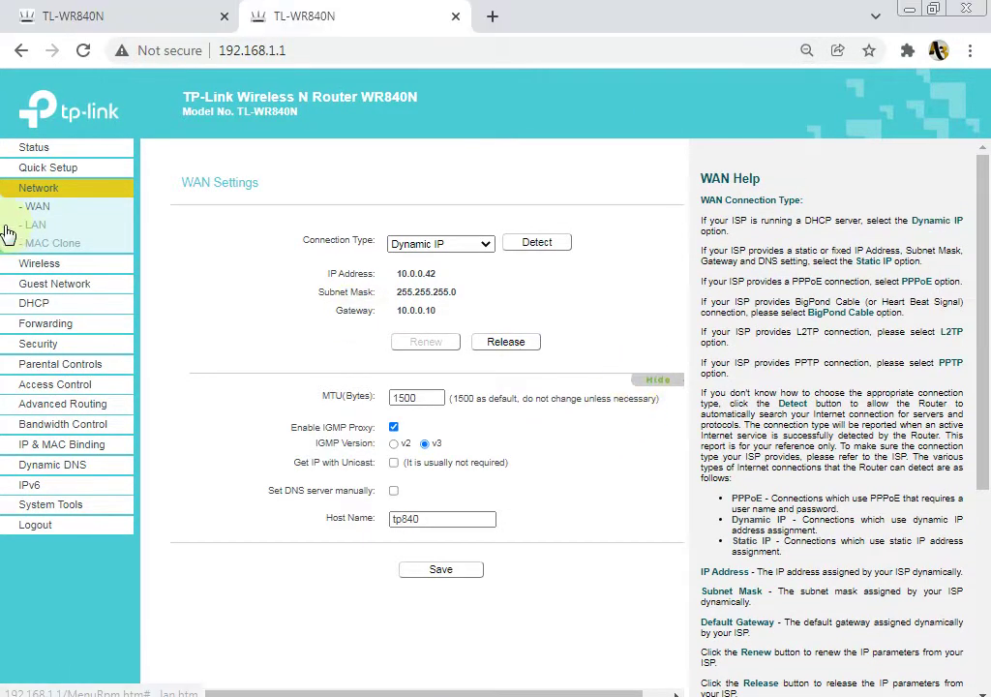
# Compare the router's LAN IP address and subnet mask with the DHCP server's address range and default gateway
pyautogui.click(32, 226)
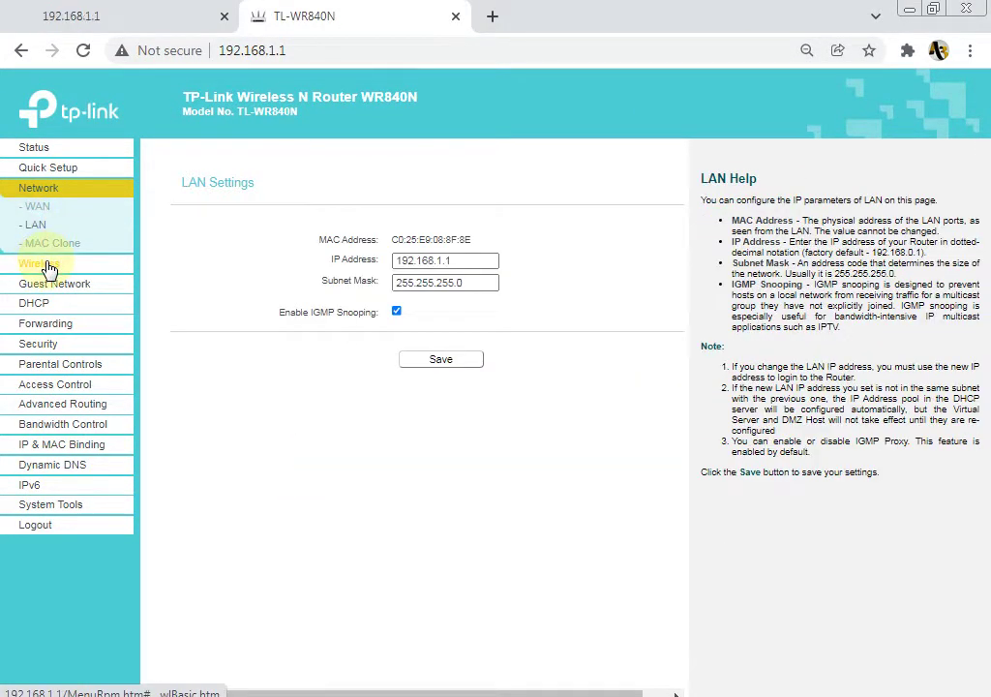
pyautogui.click(21, 305)
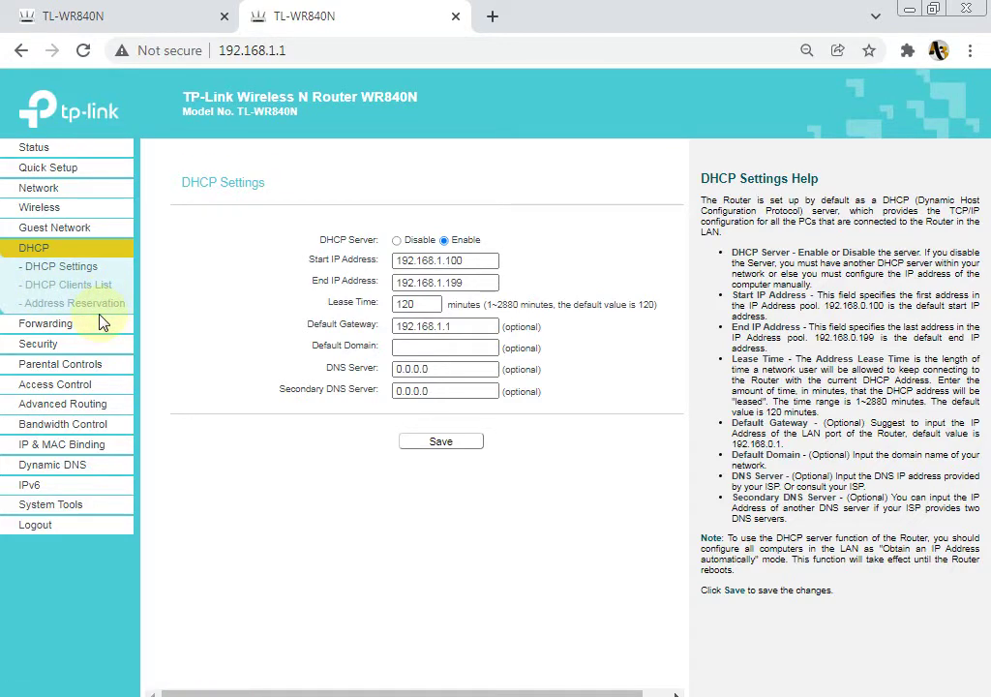
pyautogui.click(58, 190)
pyautogui.click(35, 224)
pyautogui.click(447, 260)
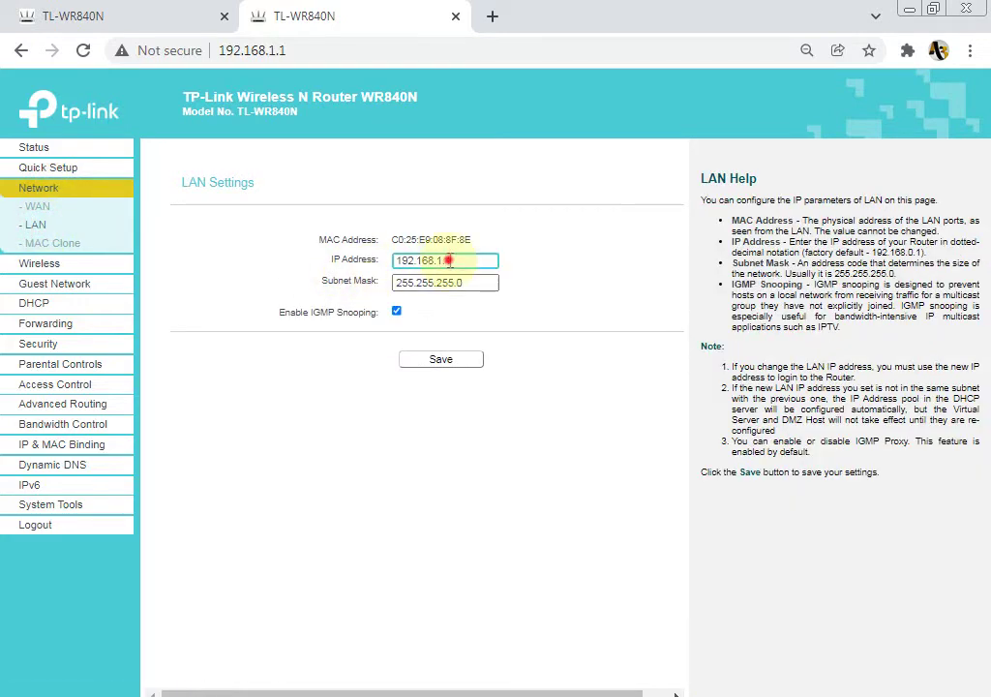
pyautogui.click(34, 302)
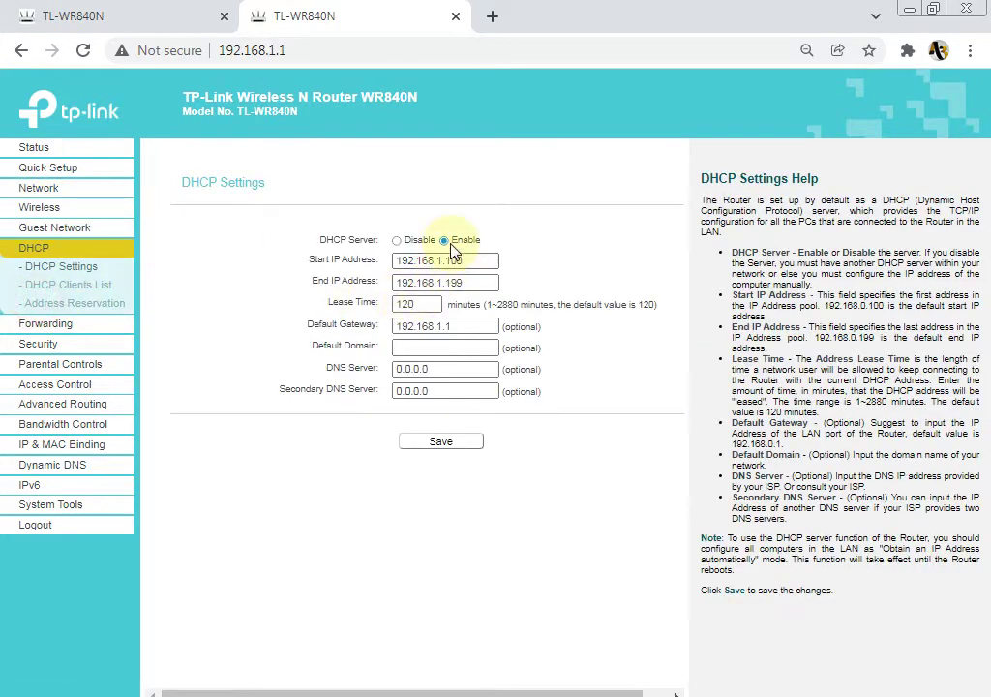
pyautogui.hotkey('ctrl', '+')
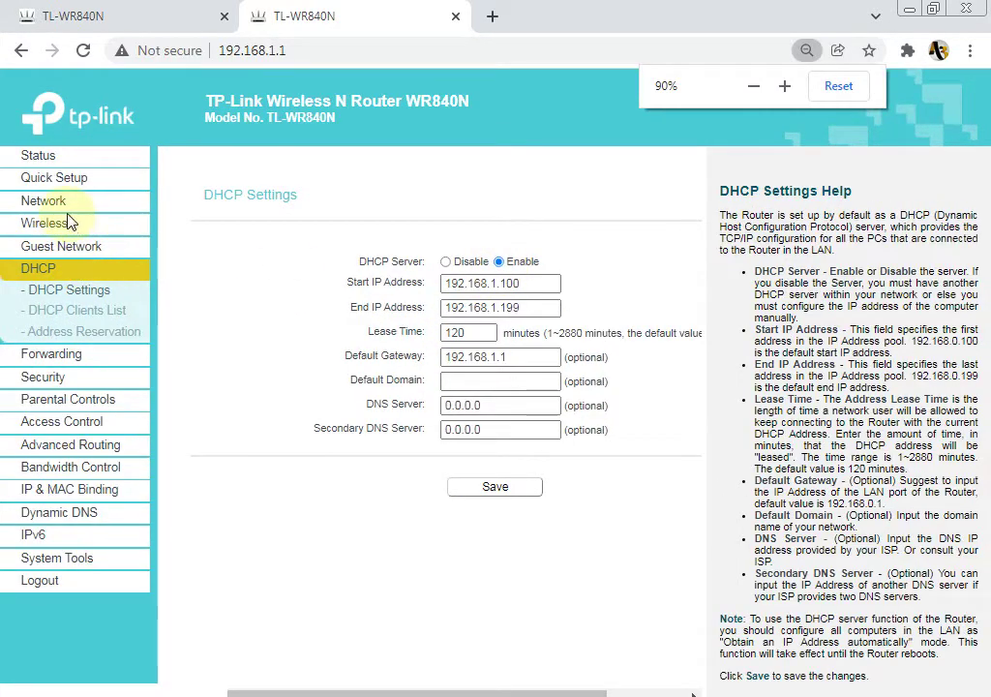
pyautogui.click(64, 203)
pyautogui.click(57, 241)
pyautogui.doubleClick(471, 284)
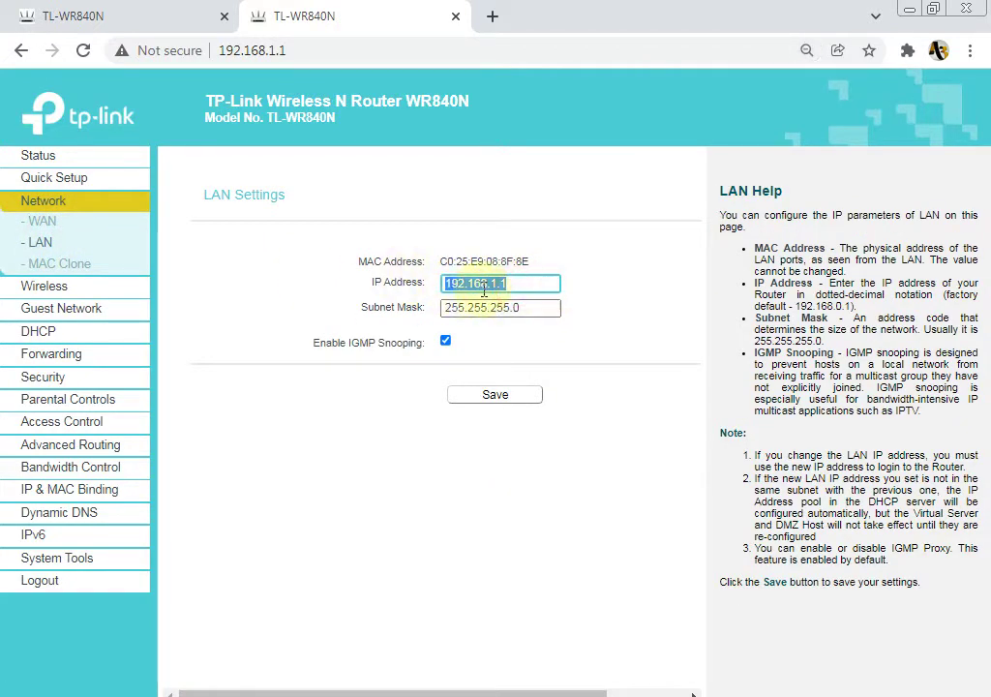
pyautogui.click(73, 332)
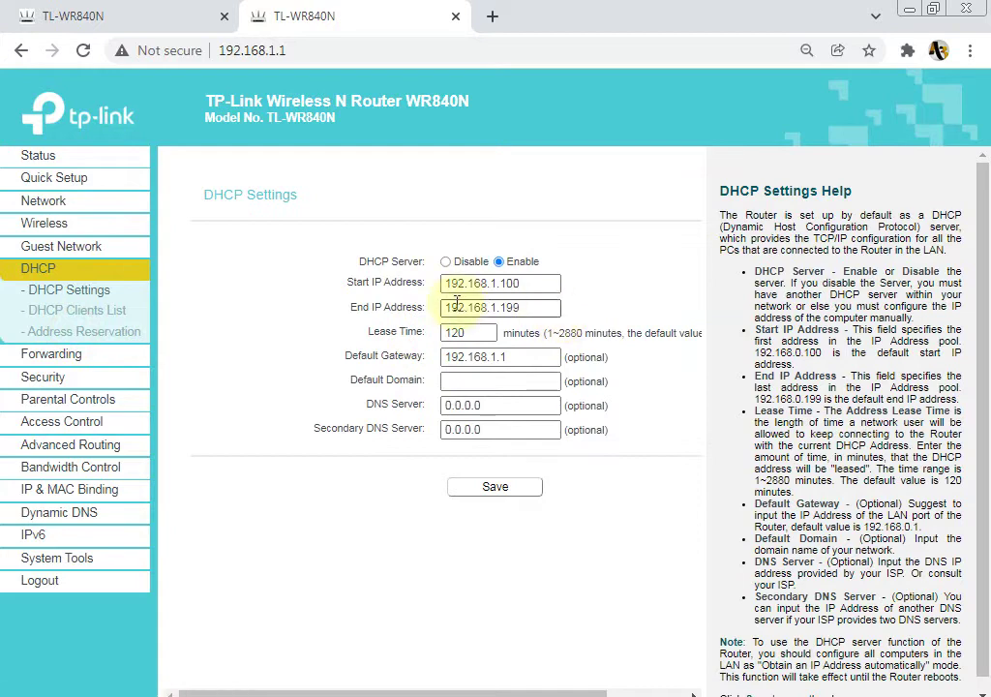
# Examine the DHCP clients list and the Virtual Server forwarding entries
pyautogui.click(41, 311)
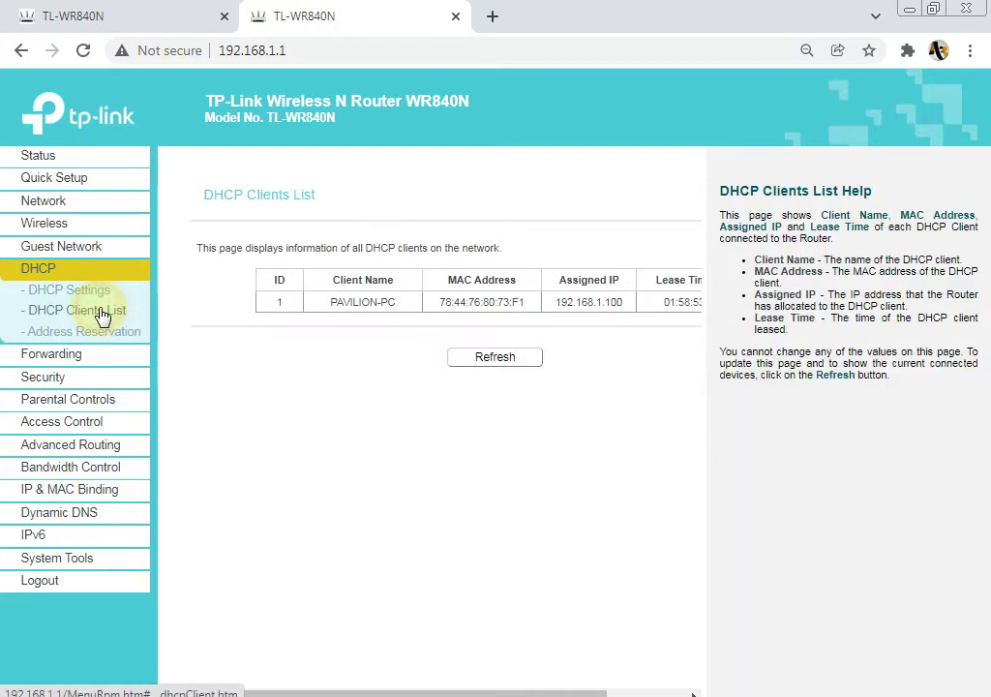
pyautogui.moveTo(398, 301); pyautogui.dragTo(299, 303)
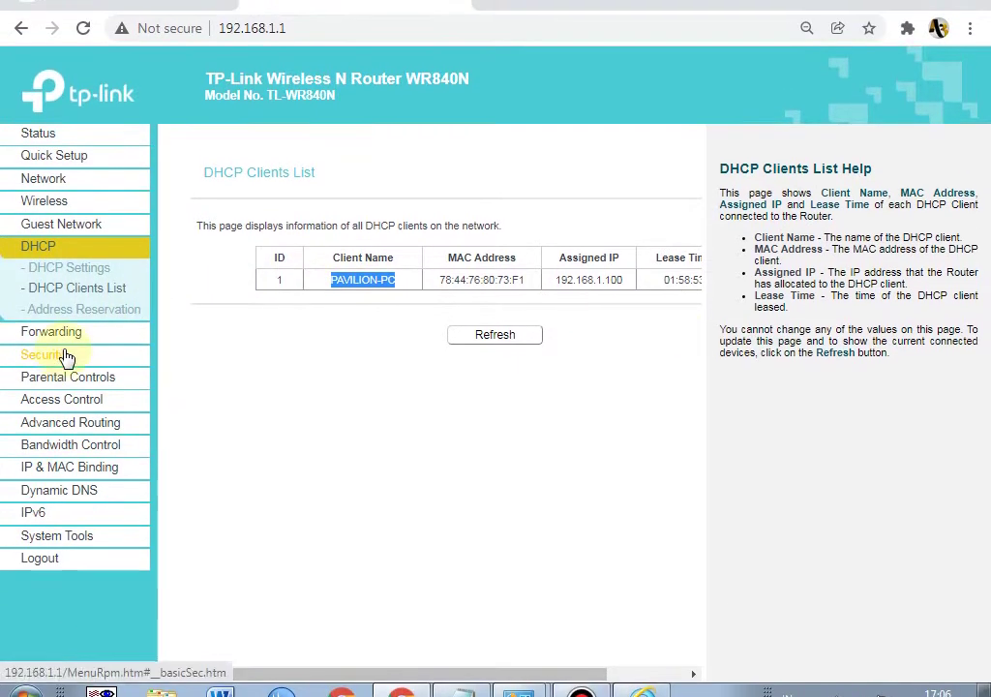
pyautogui.click(84, 347)
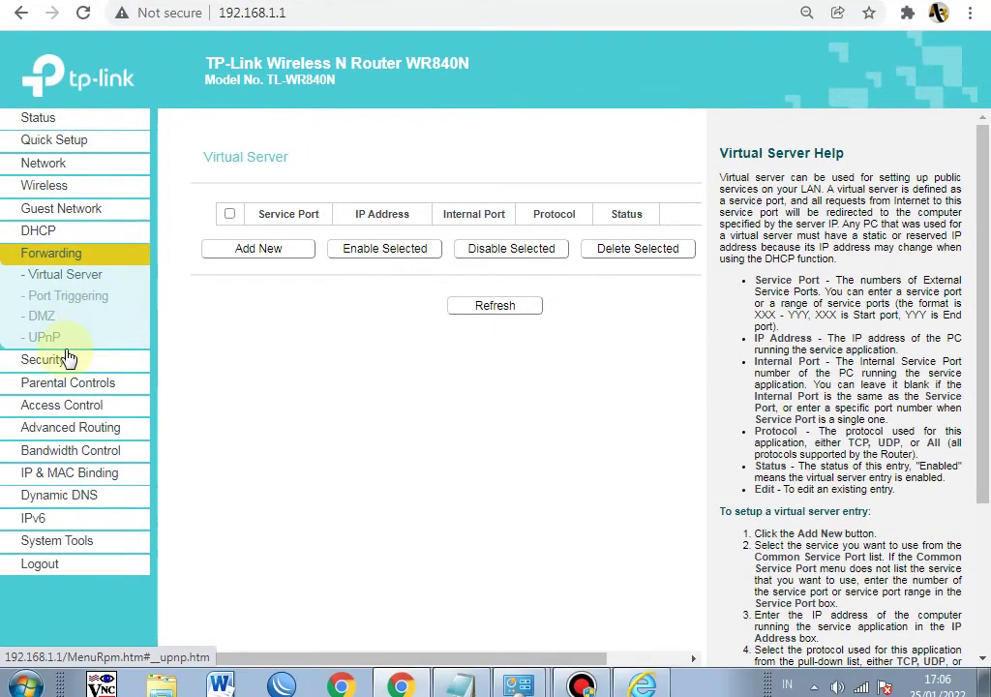
# Disable the SPI firewall in the Basic Security settings and save the change
pyautogui.click(58, 397)
pyautogui.click(422, 270)
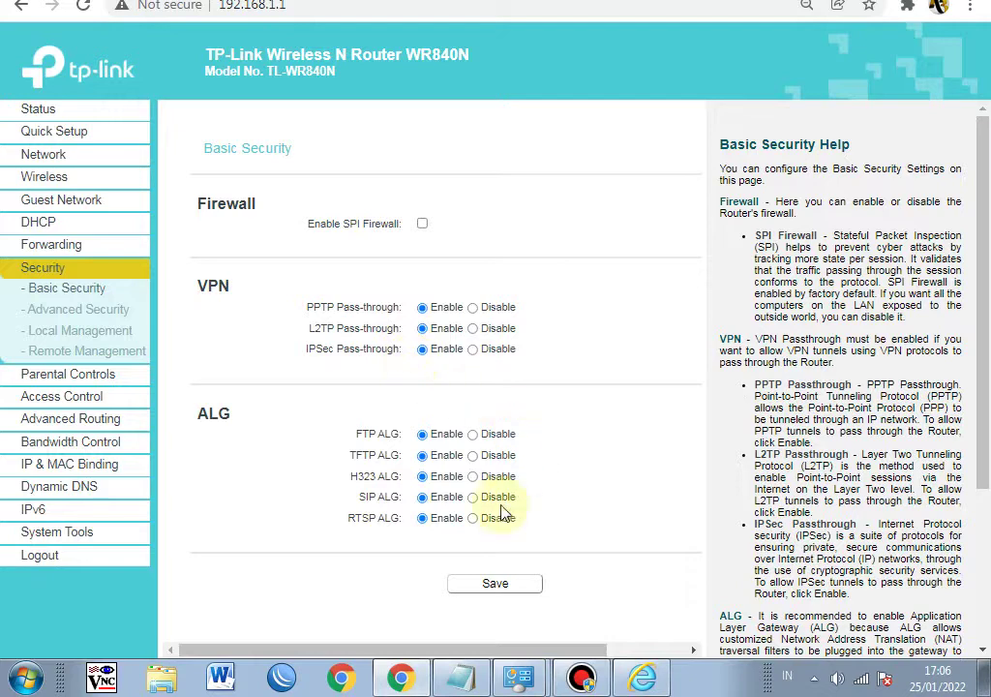
pyautogui.click(514, 581)
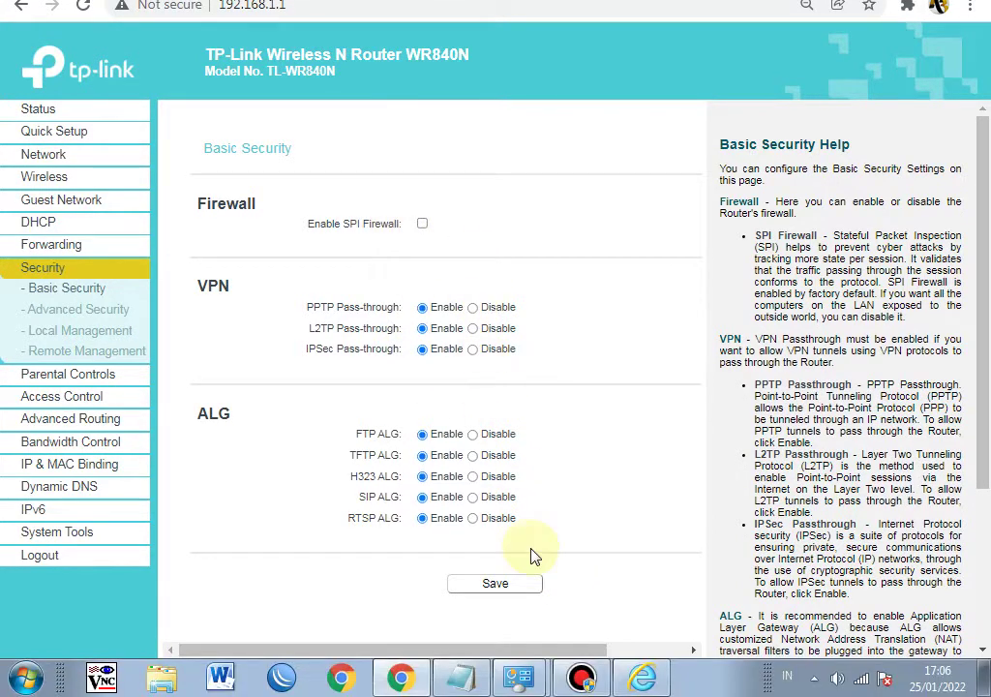
pyautogui.click(502, 630)
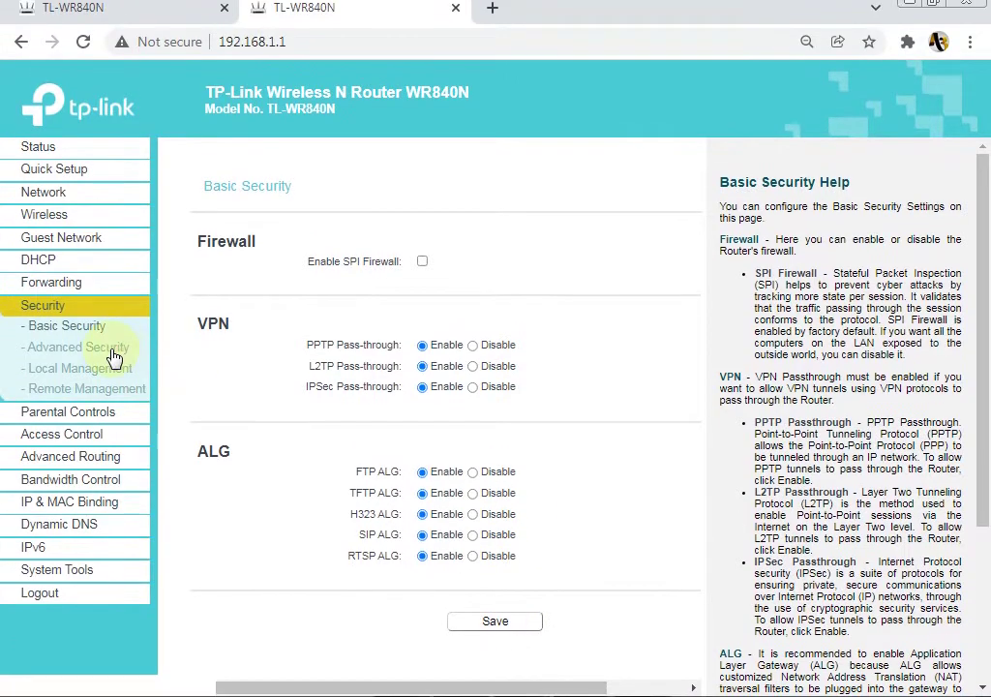
# Open the Advanced Security settings and enlarge the page to make its ping options readable
pyautogui.click(109, 309)
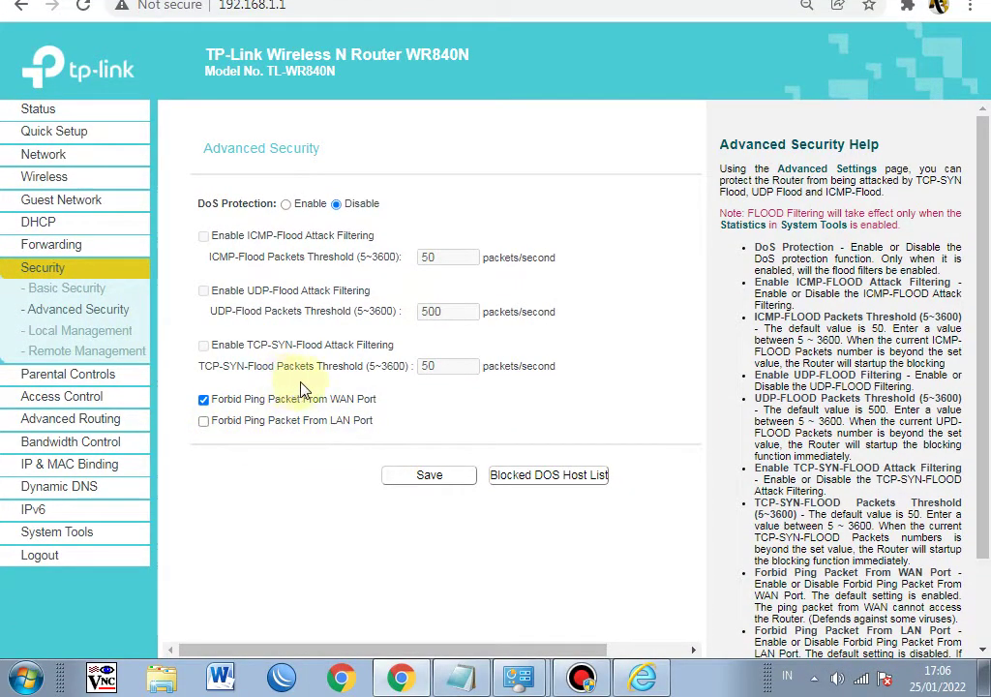
pyautogui.keyDown('ctrl'); pyautogui.scroll(4, 265, 427); pyautogui.keyUp('ctrl')
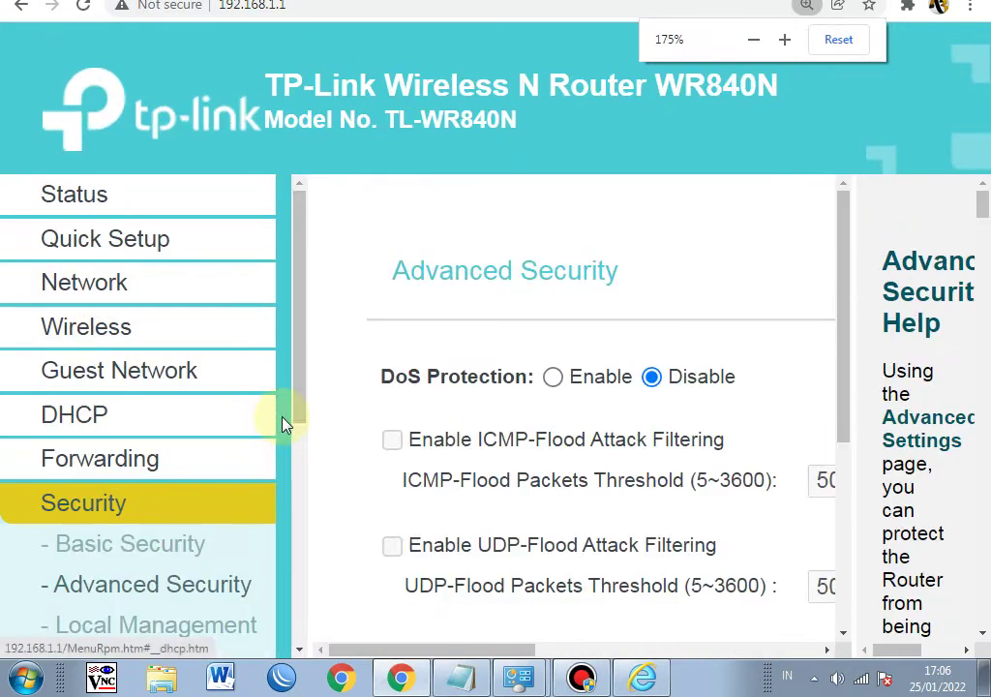
pyautogui.keyDown('ctrl'); pyautogui.scroll(-3, 284, 420); pyautogui.keyUp('ctrl')
pyautogui.keyDown('ctrl'); pyautogui.scroll(1, 290, 416); pyautogui.keyUp('ctrl')
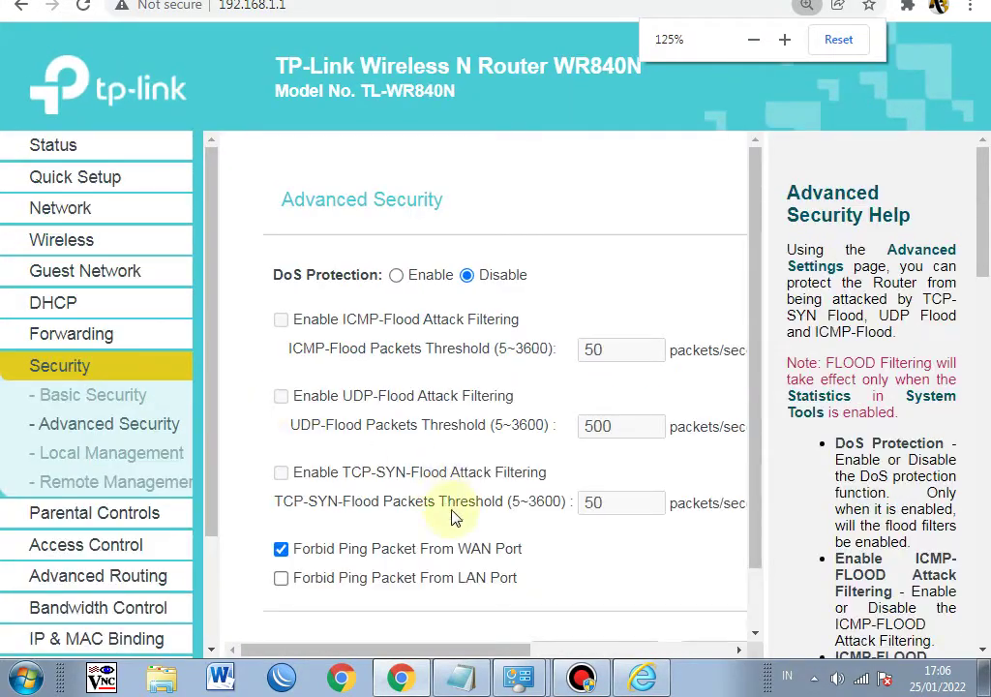
# Switch to Notepad and write the notes "sing penting lan", "dhcp ono sing otomatis" and "f660 manual"
pyautogui.hotkey('alt', 'Tab')
pyautogui.write('S')
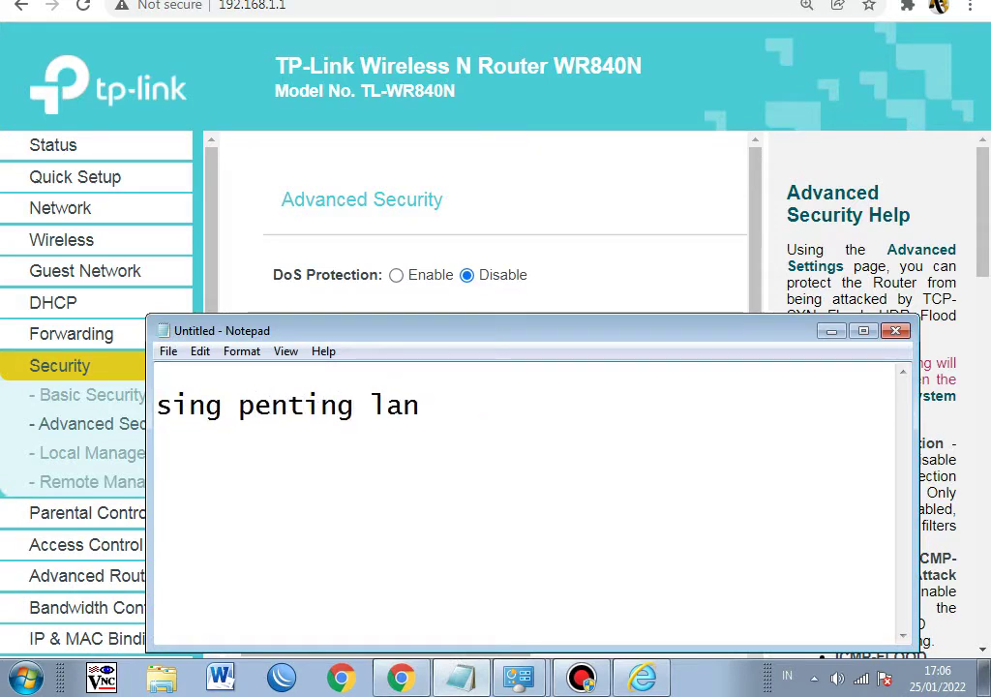
pyautogui.write('hcp ono sing otomatis')
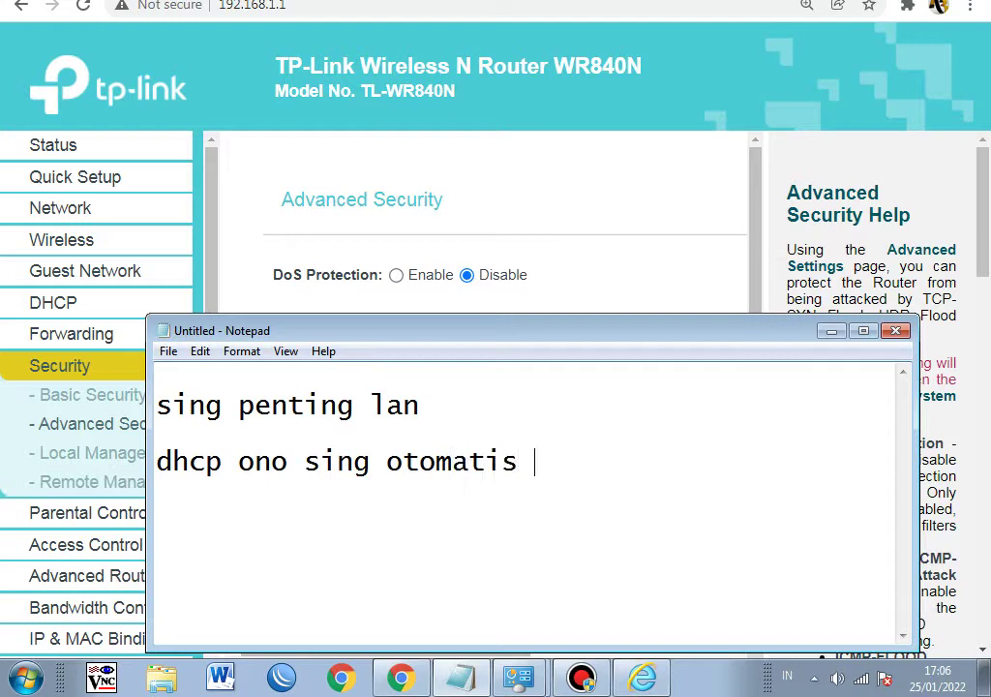
pyautogui.press('Return')
pyautogui.press('BackSpace')
pyautogui.write('60 manual')
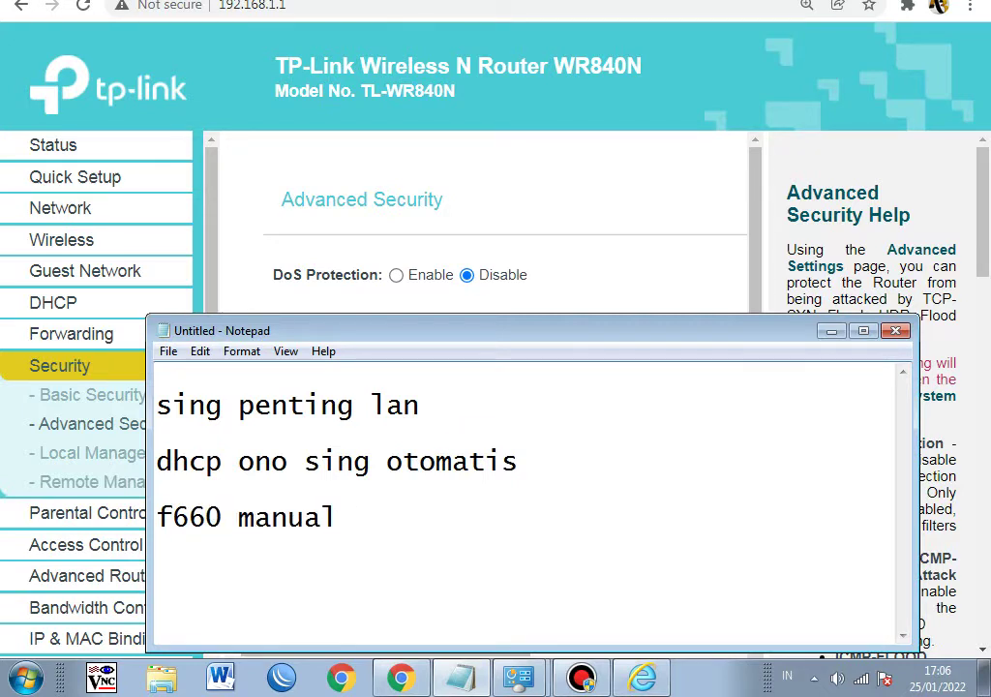
# Insert blank lines above the "f660 manual" note and delete "no sing" from the dhcp line
pyautogui.moveTo(339, 518); pyautogui.dragTo(40, 523)
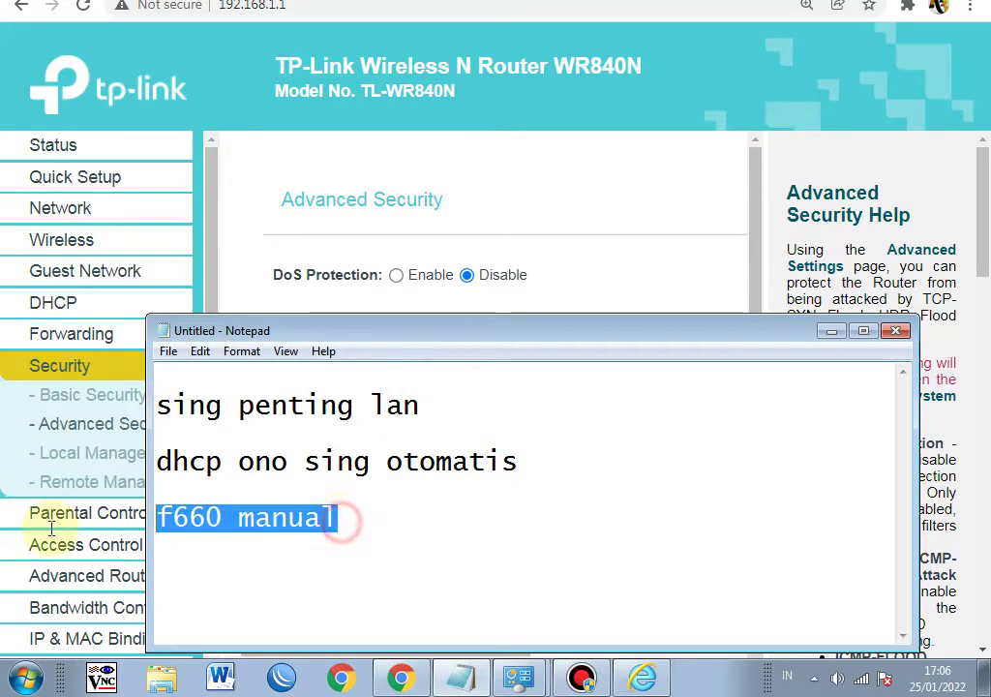
pyautogui.click(568, 465)
pyautogui.press('Return')
pyautogui.press('Return')
pyautogui.press('Return')
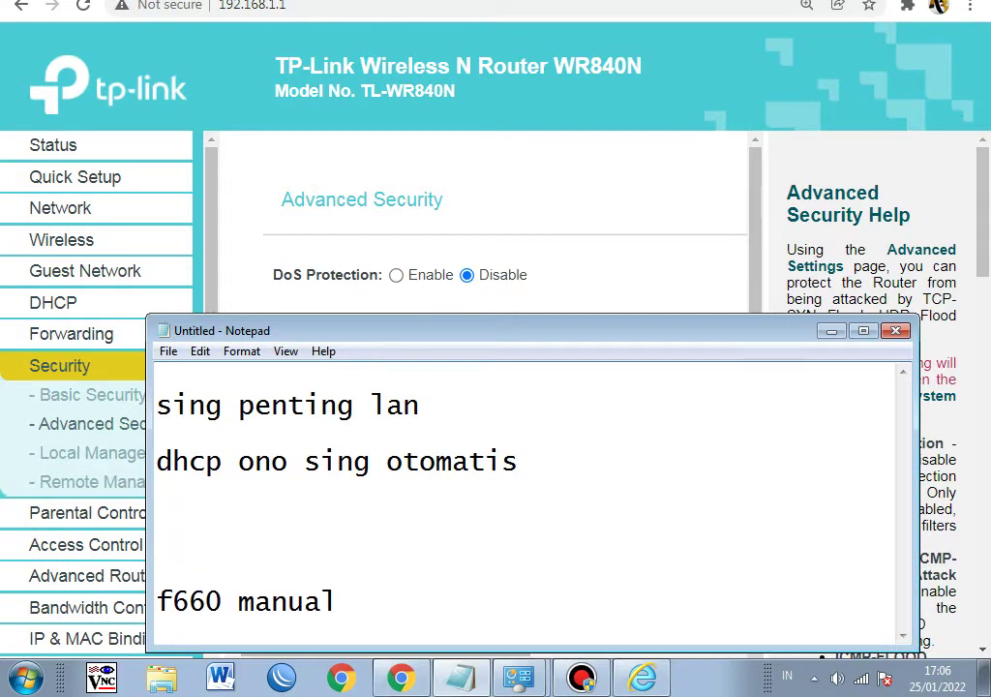
pyautogui.click(283, 461)
pyautogui.click(303, 464)
pyautogui.moveTo(371, 462); pyautogui.dragTo(255, 464)
pyautogui.press('BackSpace')
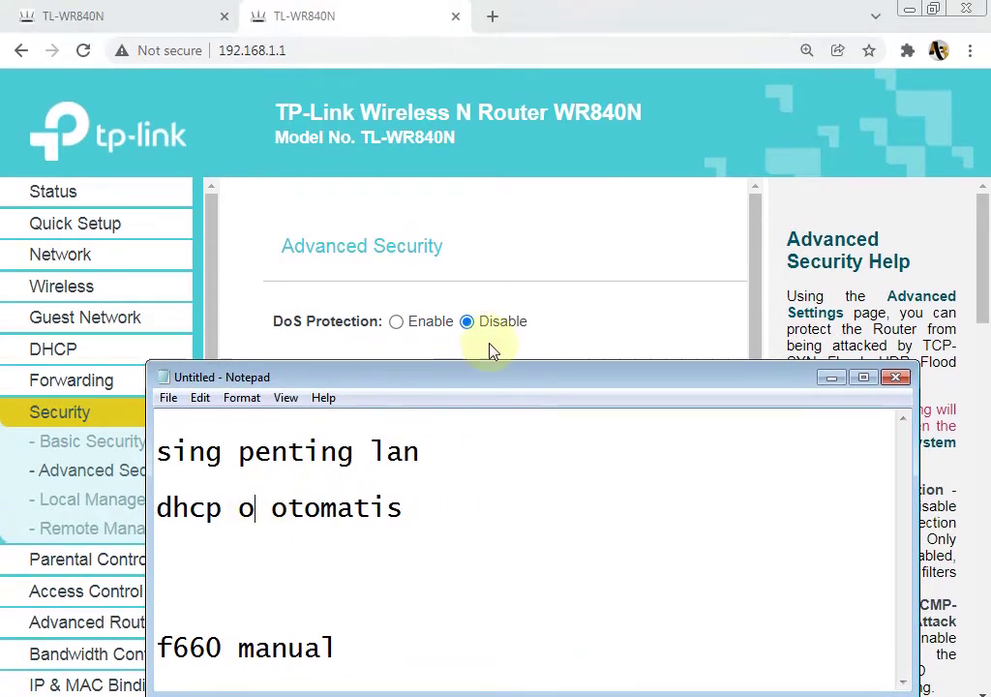
pyautogui.click(522, 281)
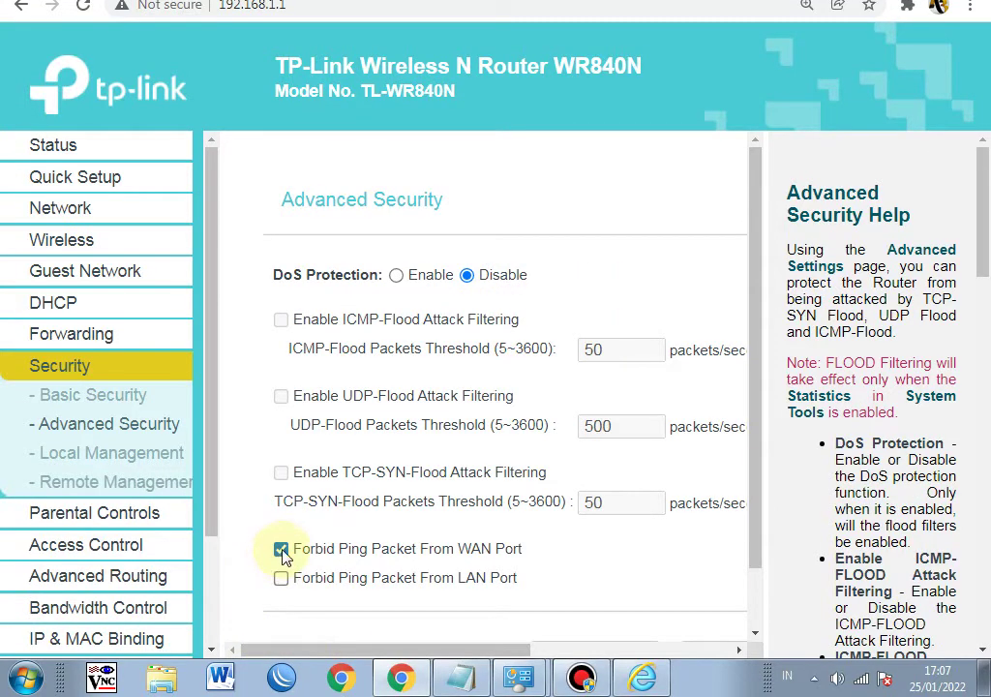
pyautogui.click(281, 550)
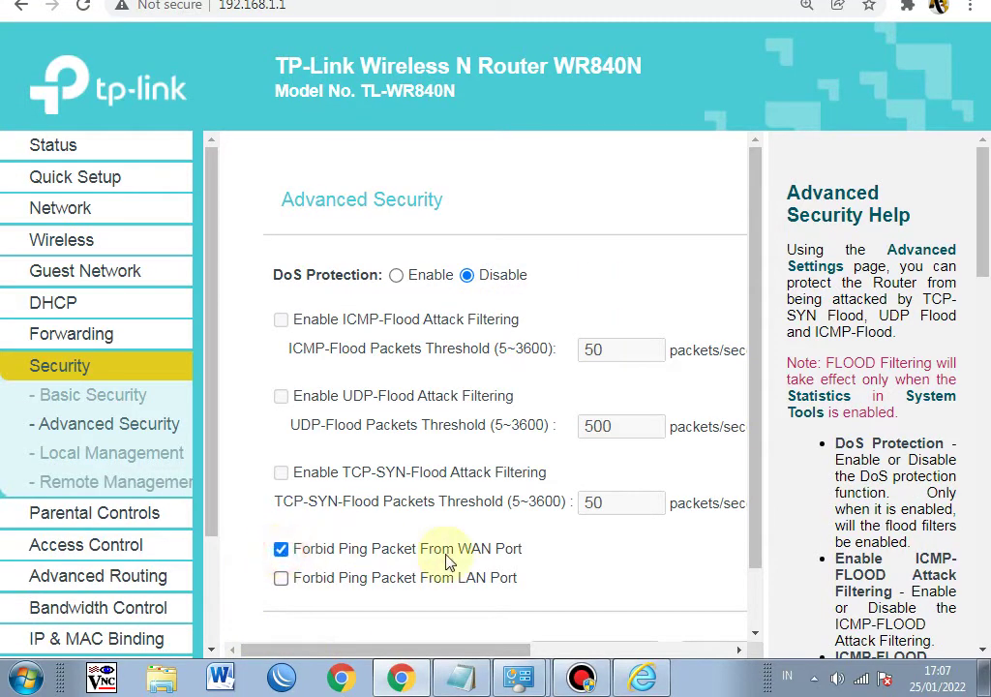
pyautogui.click(459, 677)
pyautogui.click(245, 377)
pyautogui.write('a')
pyautogui.click(830, 330)
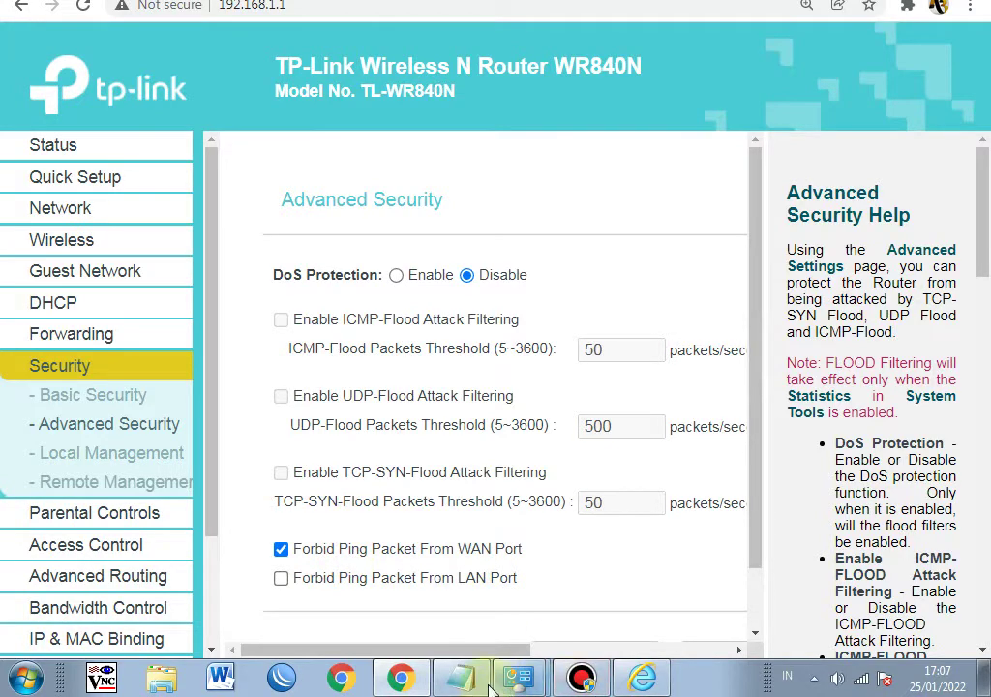
# Return to Notepad and replace all the notes with "enable ping wan"
pyautogui.hotkey('alt', 'Tab')
pyautogui.click(462, 495)
pyautogui.write('atis a')
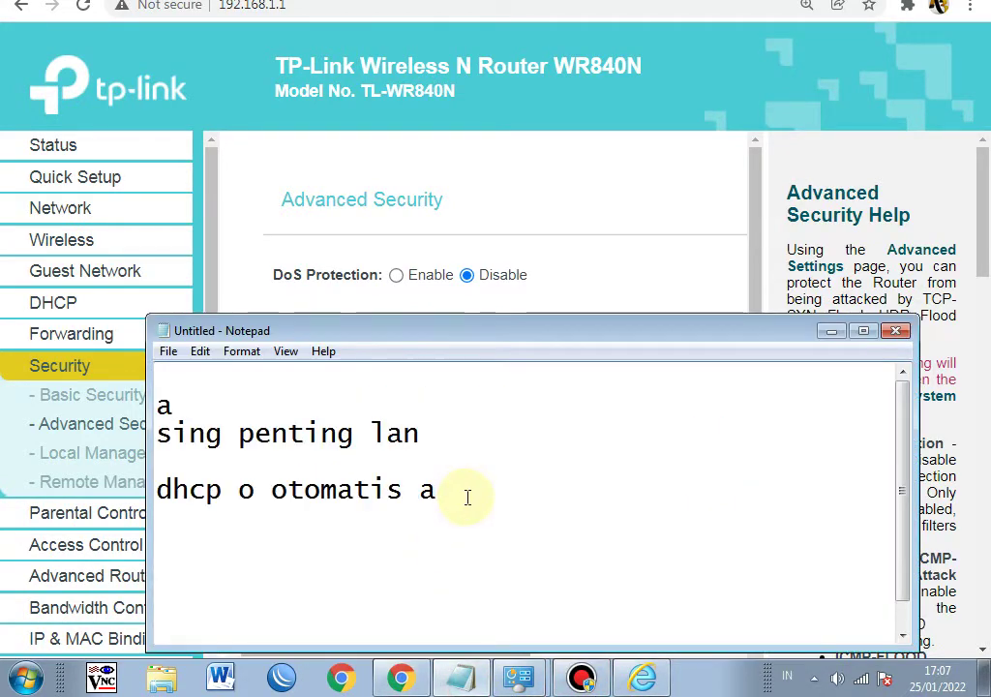
pyautogui.hotkey('ctrl', 'a')
pyautogui.write('ena')
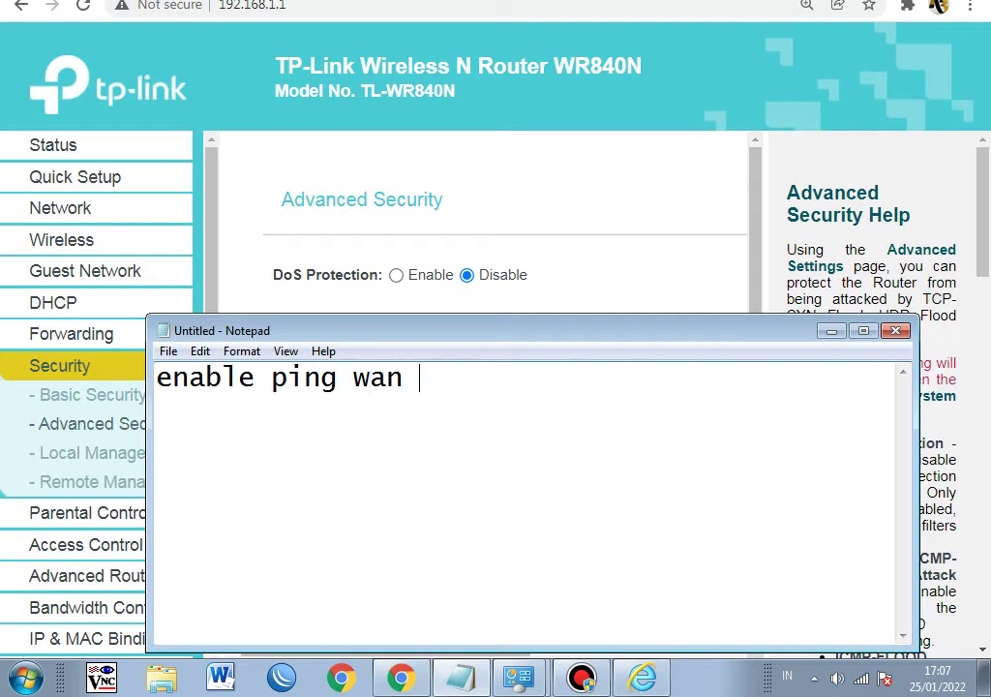
pyautogui.press('Return')
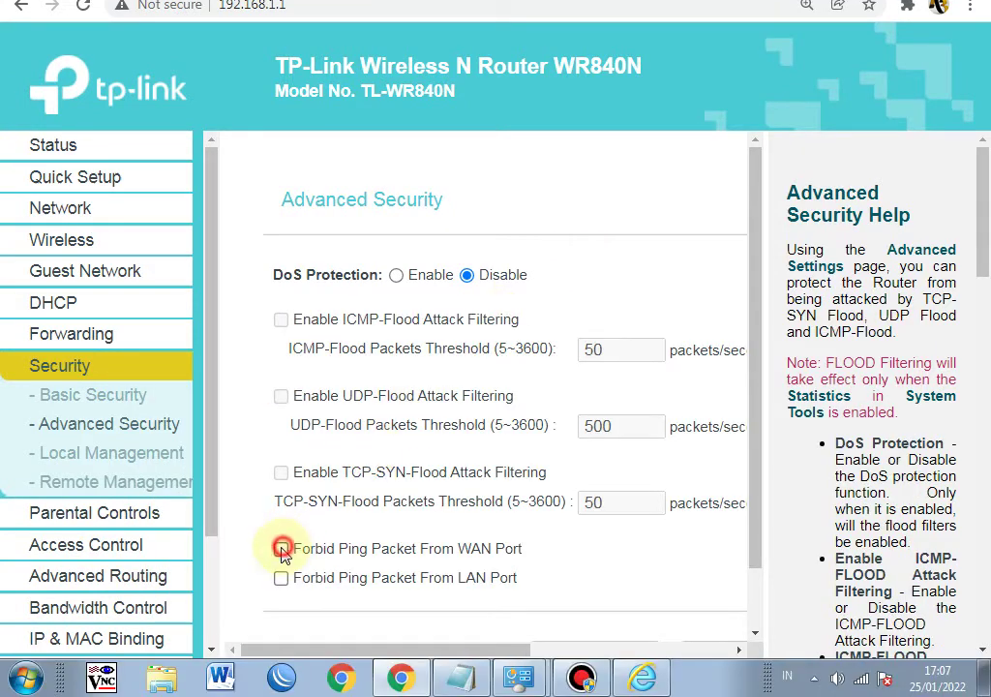
# In the router's Advanced Security settings, turn off Forbid Ping Packet From WAN Port and save
pyautogui.click(282, 550)
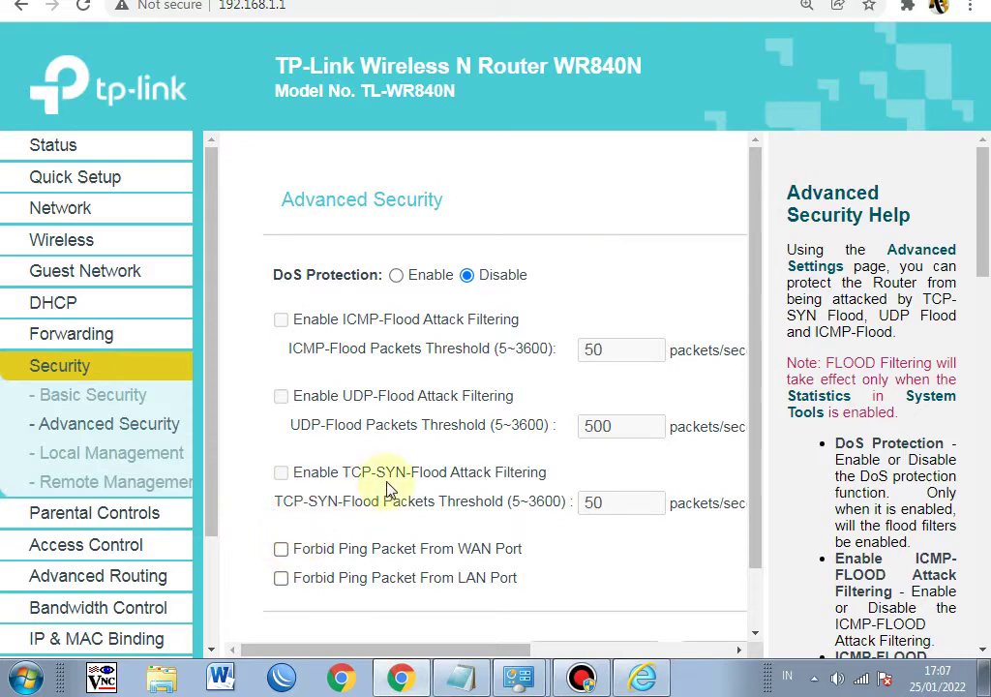
pyautogui.hotkey('ctrl', '-')
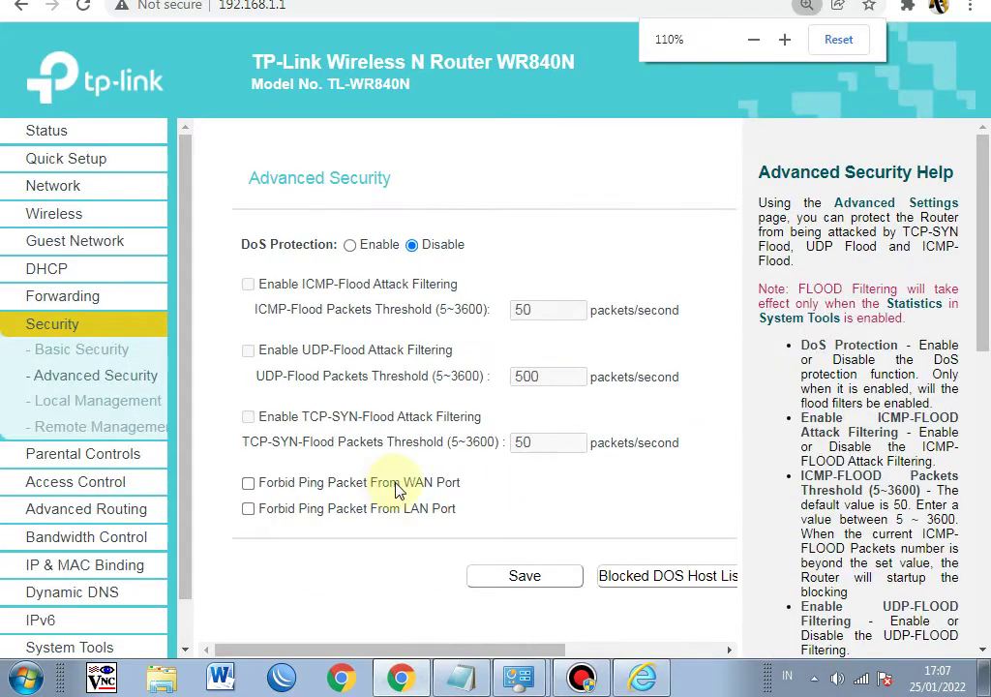
pyautogui.click(527, 578)
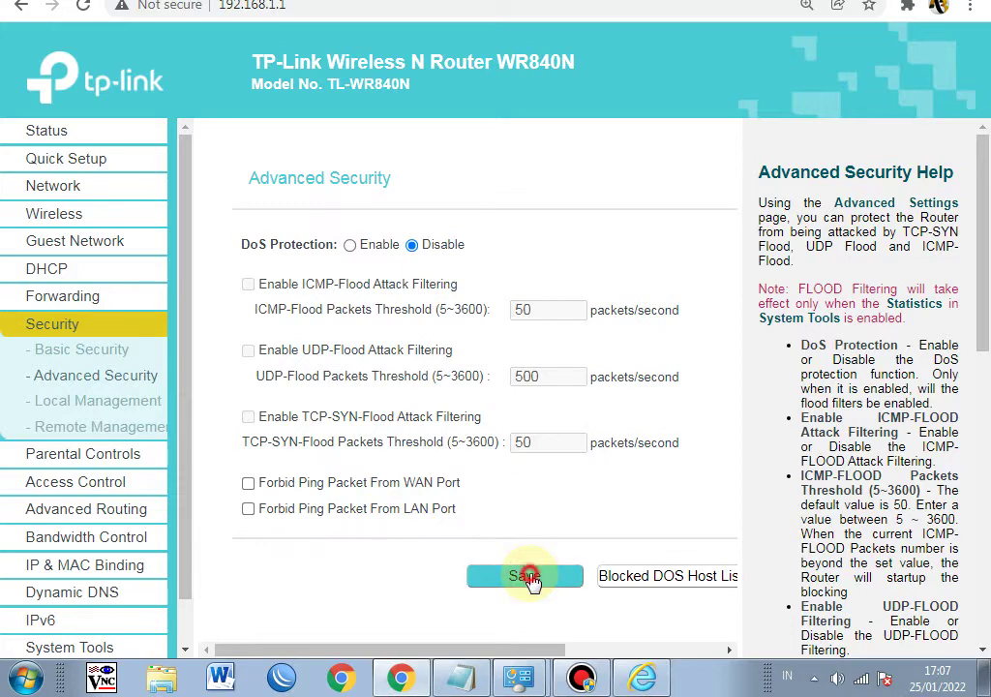
# Open the router's Local Management security settings and review the management rules
pyautogui.click(104, 402)
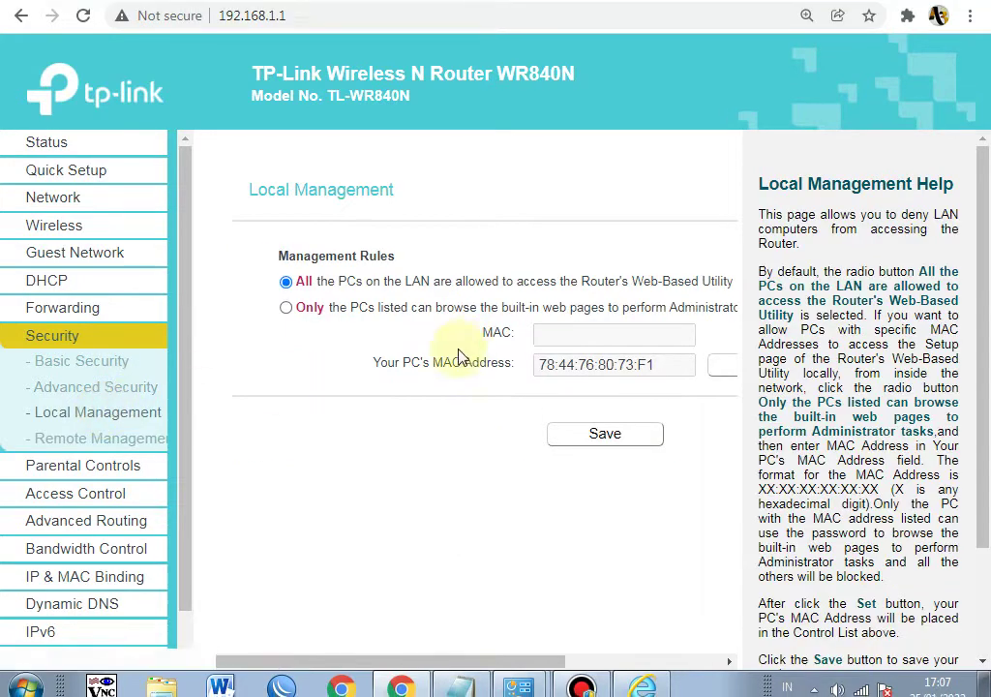
pyautogui.click(389, 404)
pyautogui.hotkey('ctrl', '-')
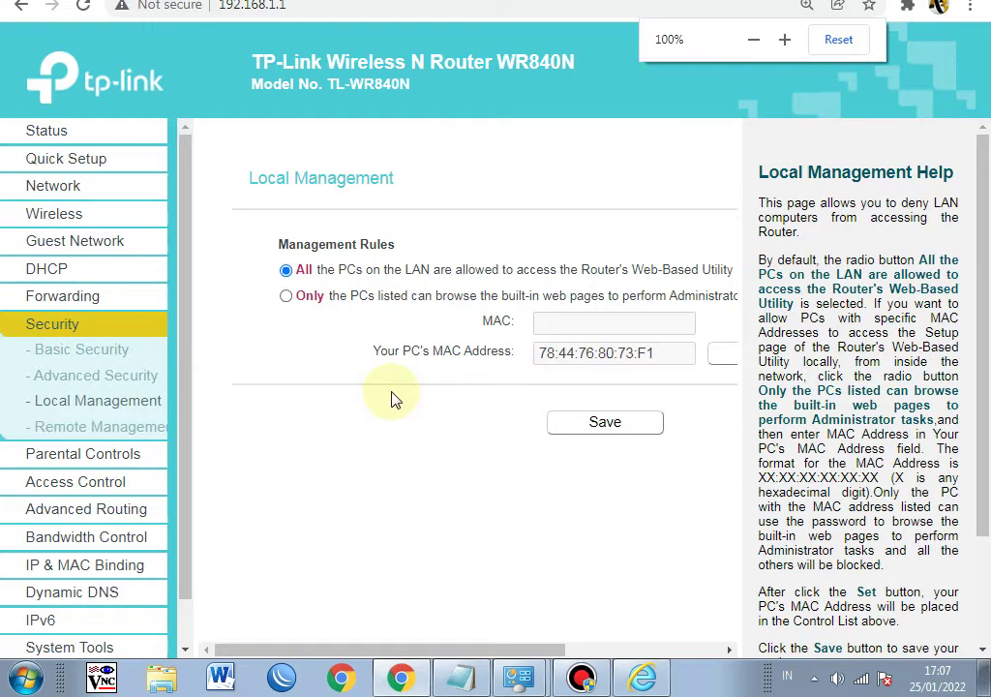
pyautogui.hotkey('ctrl', '-')
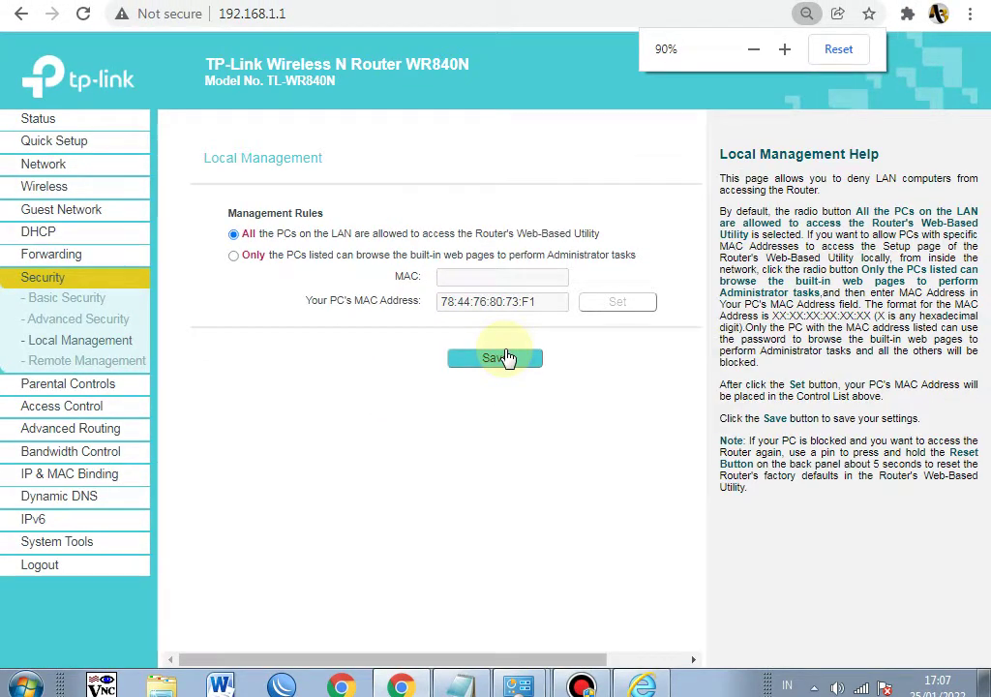
pyautogui.hotkey('ctrl', '+')
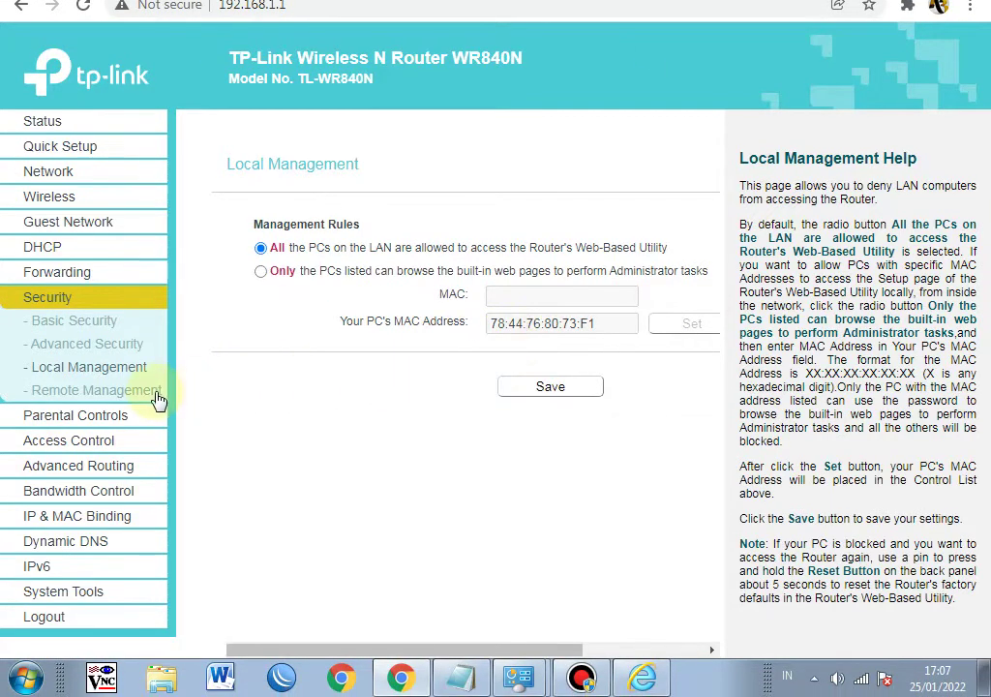
# In the router's Remote Management settings, set the Remote Management IP Address to 255.255.255.255
pyautogui.click(153, 391)
pyautogui.click(535, 392)
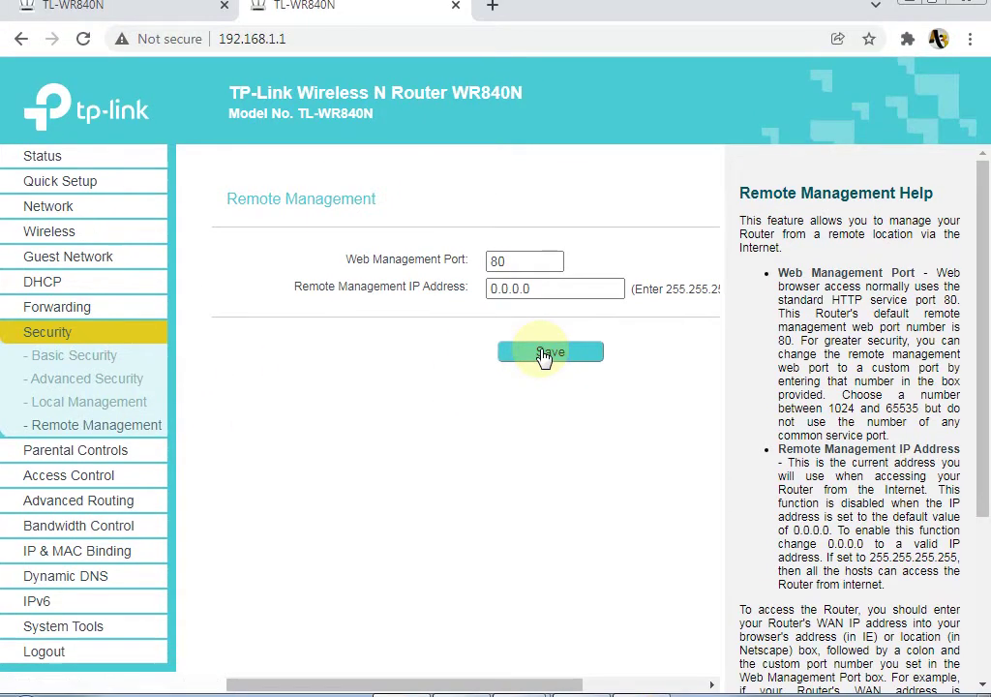
pyautogui.hotkey('ctrl', '-')
pyautogui.click(469, 250)
pyautogui.moveTo(491, 275); pyautogui.dragTo(392, 269)
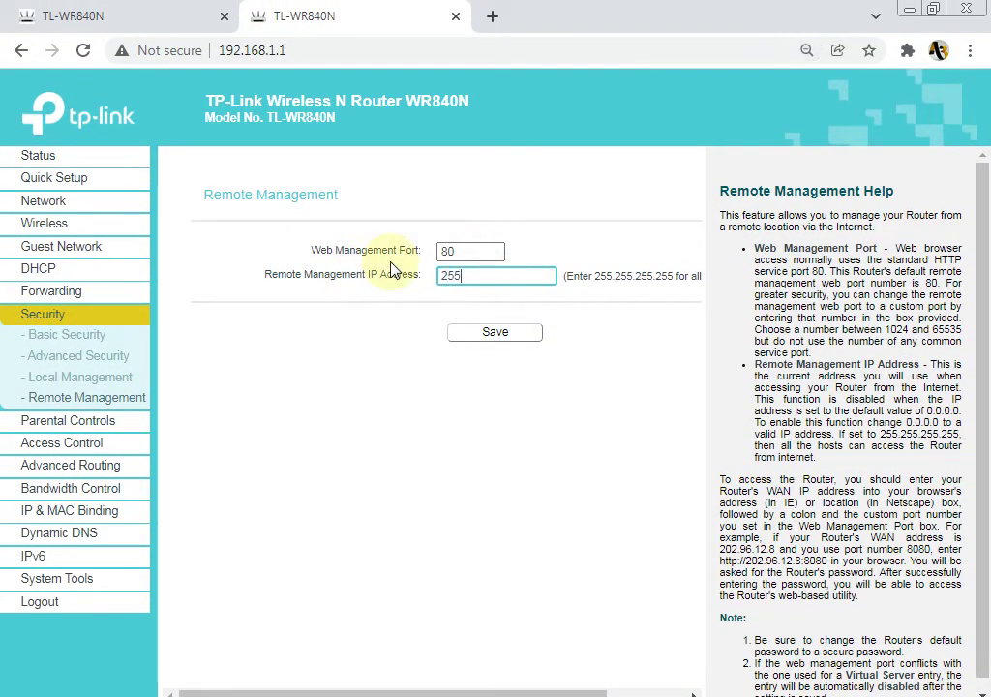
pyautogui.moveTo(593, 276); pyautogui.dragTo(618, 280)
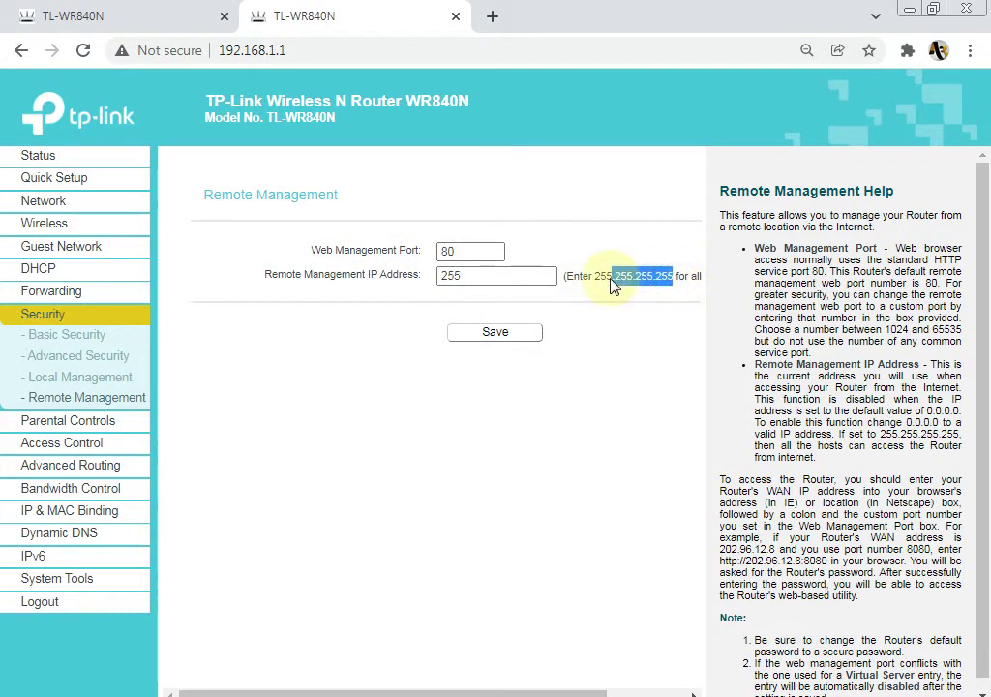
pyautogui.doubleClick(453, 275)
pyautogui.write('255.255.255.255')
# Check the web management port and remote IP address, and save the Remote Management settings
pyautogui.hotkey('ctrl', '+')
pyautogui.hotkey('ctrl', '+')
pyautogui.hotkey('ctrl', '+')
pyautogui.hotkey('ctrl', '+')
pyautogui.moveTo(475, 651); pyautogui.dragTo(604, 655)
pyautogui.moveTo(573, 379); pyautogui.dragTo(522, 389)
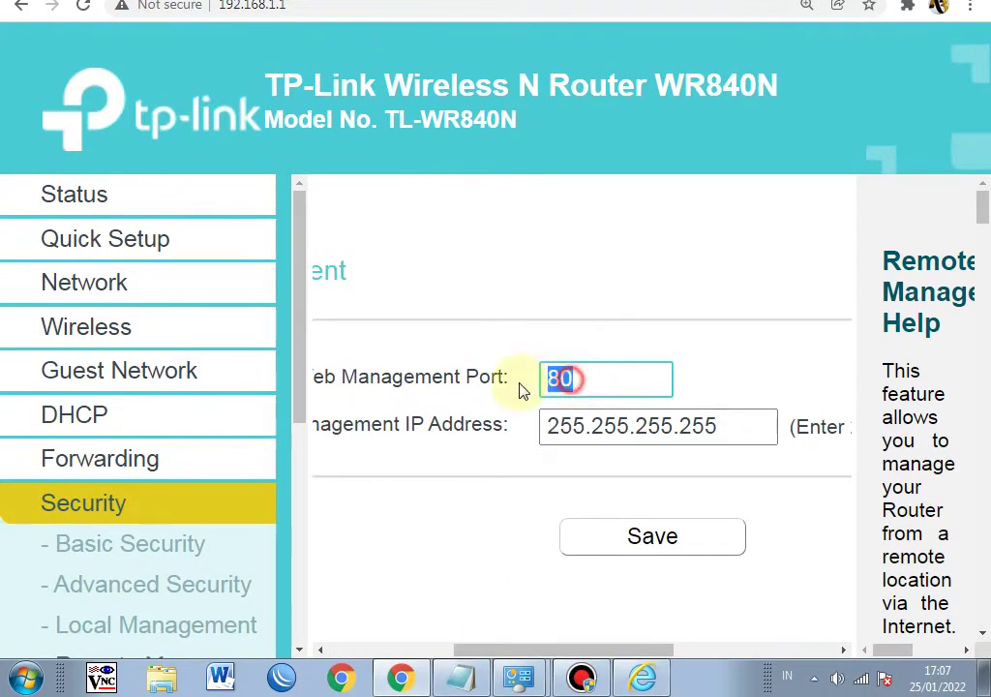
pyautogui.moveTo(725, 428); pyautogui.dragTo(513, 443)
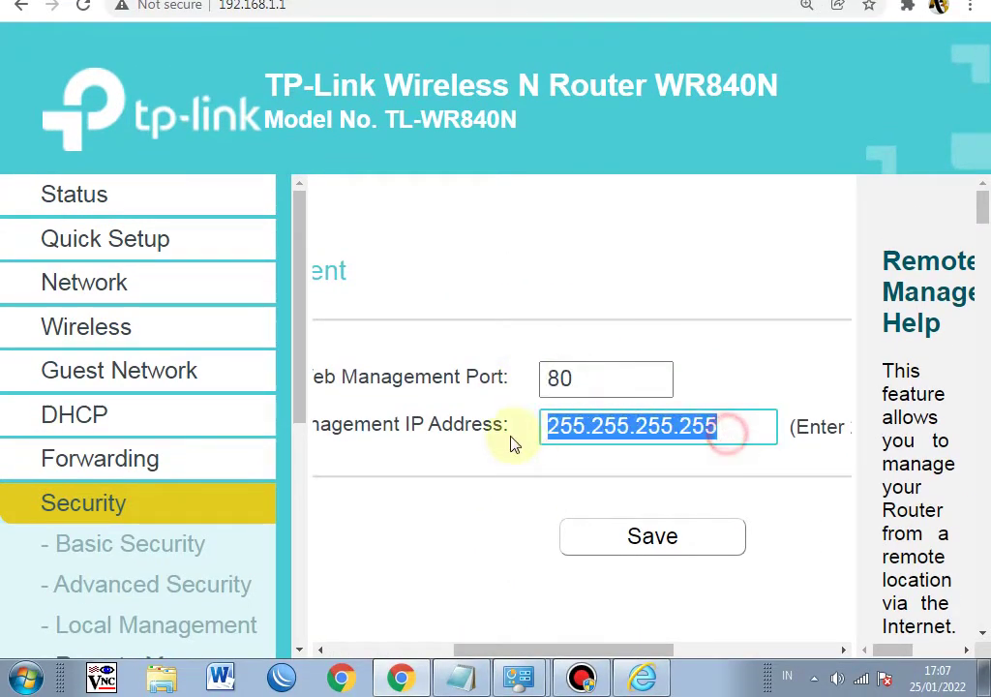
pyautogui.click(707, 435)
pyautogui.moveTo(628, 651); pyautogui.dragTo(621, 581)
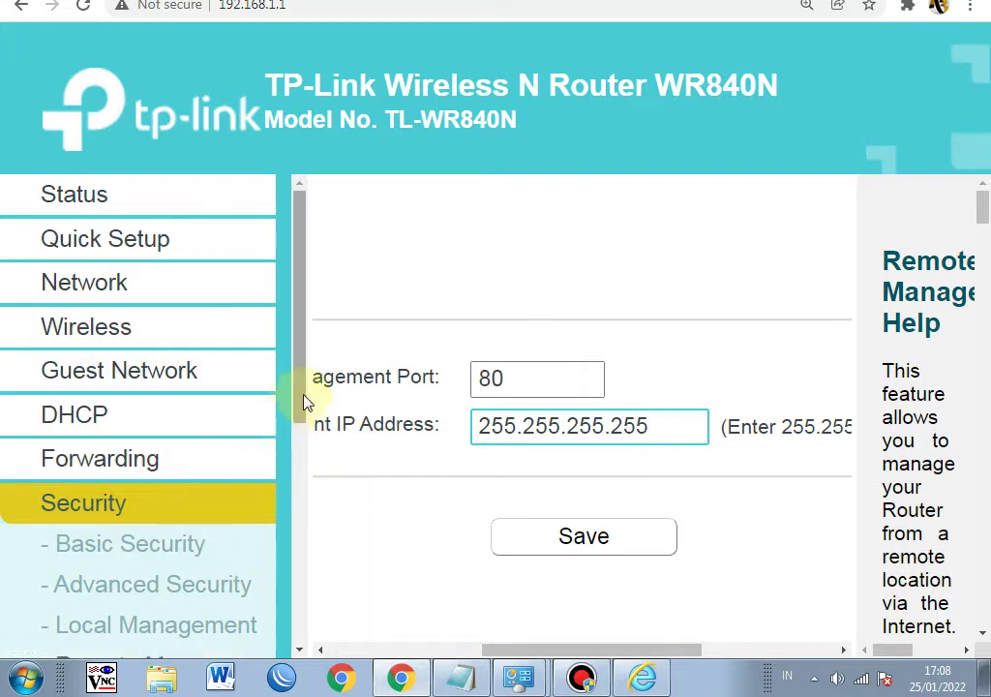
pyautogui.moveTo(307, 400); pyautogui.dragTo(303, 443)
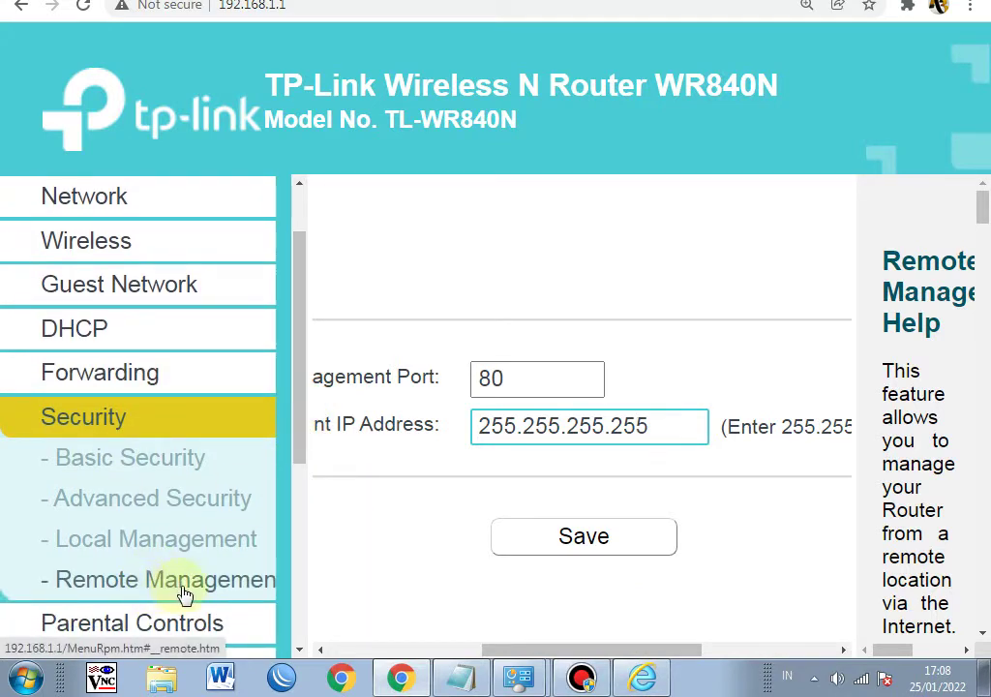
pyautogui.moveTo(556, 648); pyautogui.dragTo(544, 654)
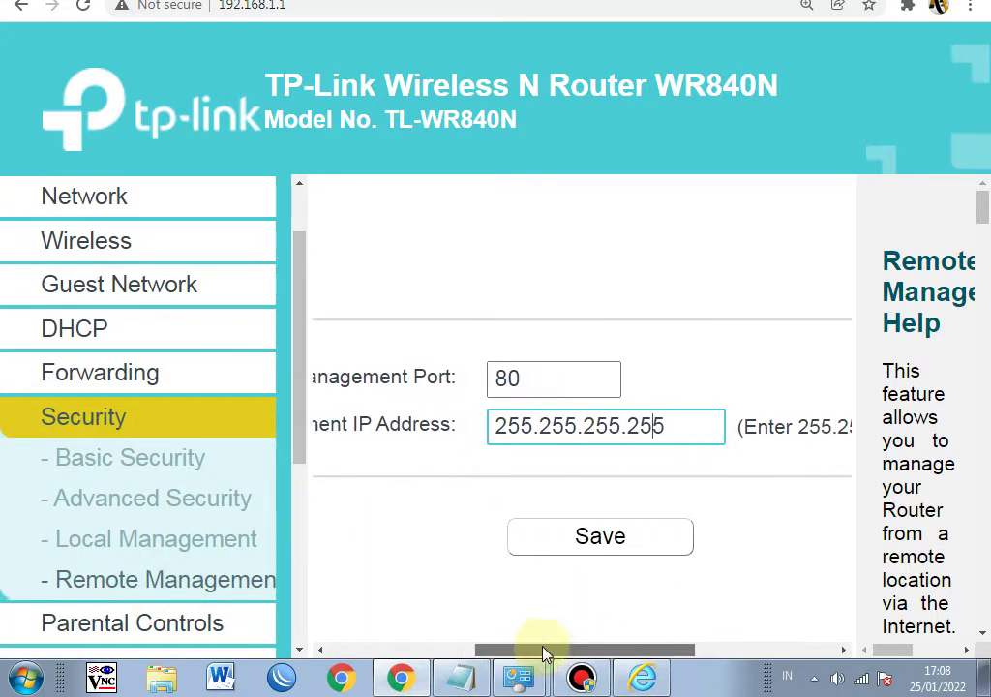
pyautogui.click(583, 558)
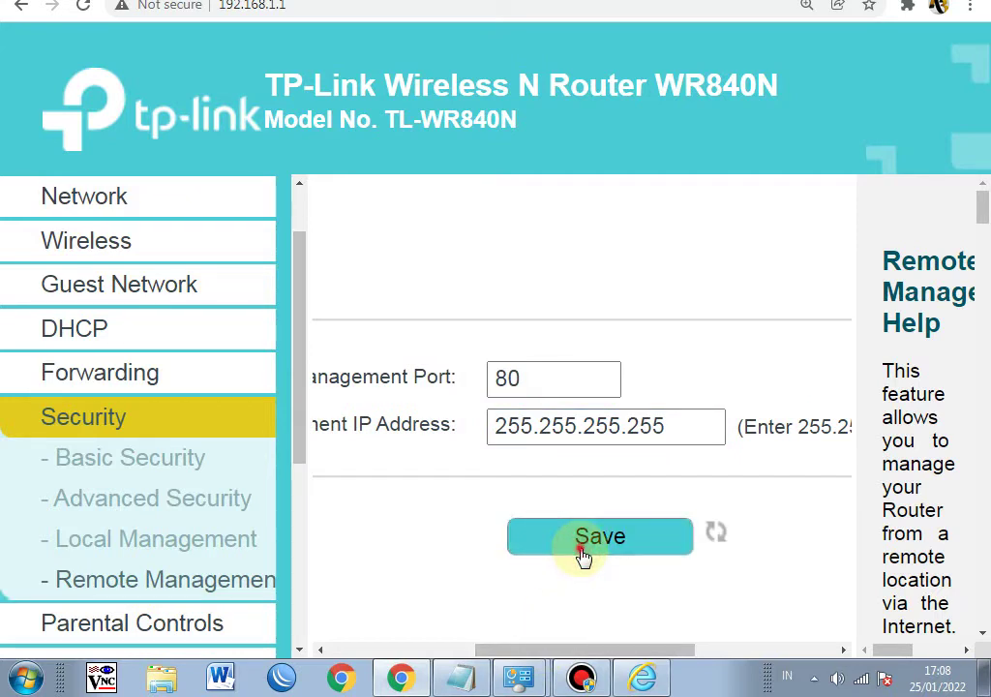
pyautogui.click(582, 557)
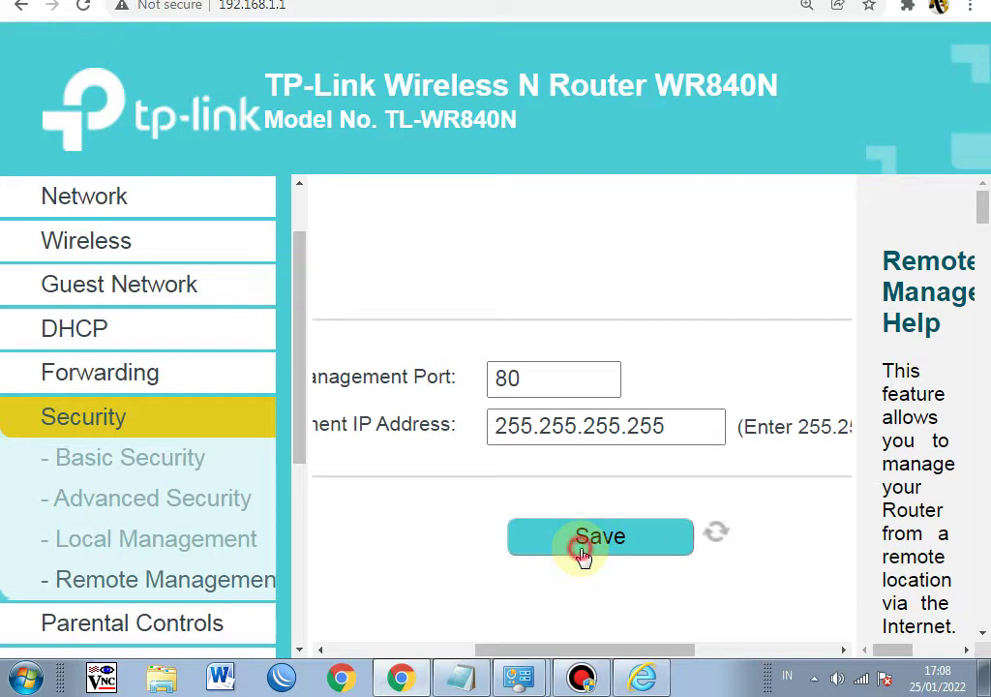
# Open the router's System Tools and view the Time Settings page at a readable size
pyautogui.moveTo(578, 654); pyautogui.dragTo(569, 654)
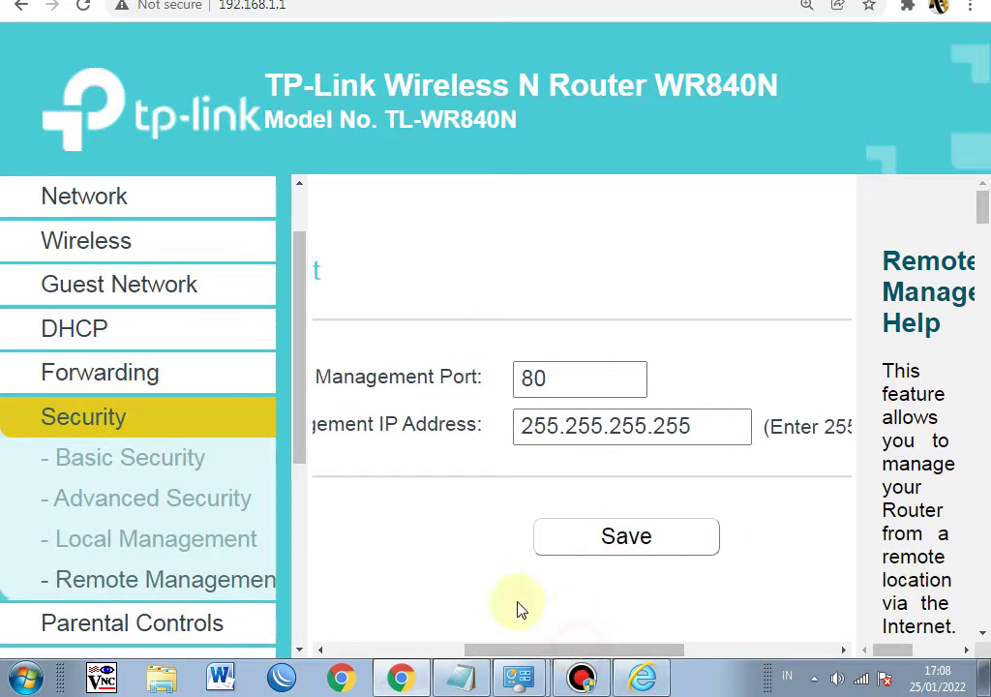
pyautogui.moveTo(308, 376); pyautogui.dragTo(295, 594)
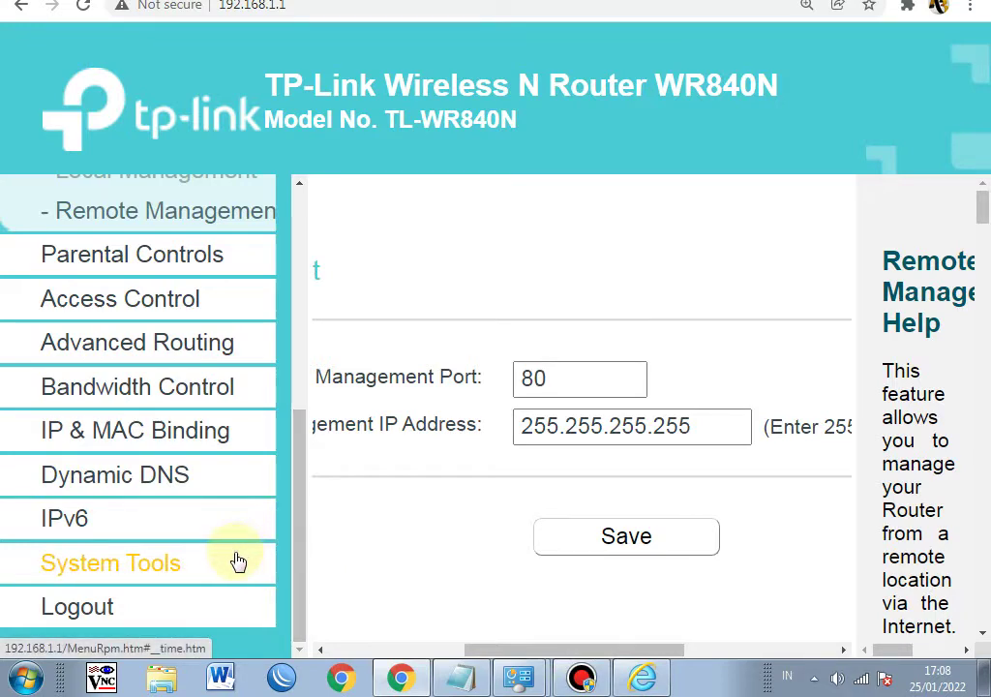
pyautogui.click(166, 567)
pyautogui.click(547, 380)
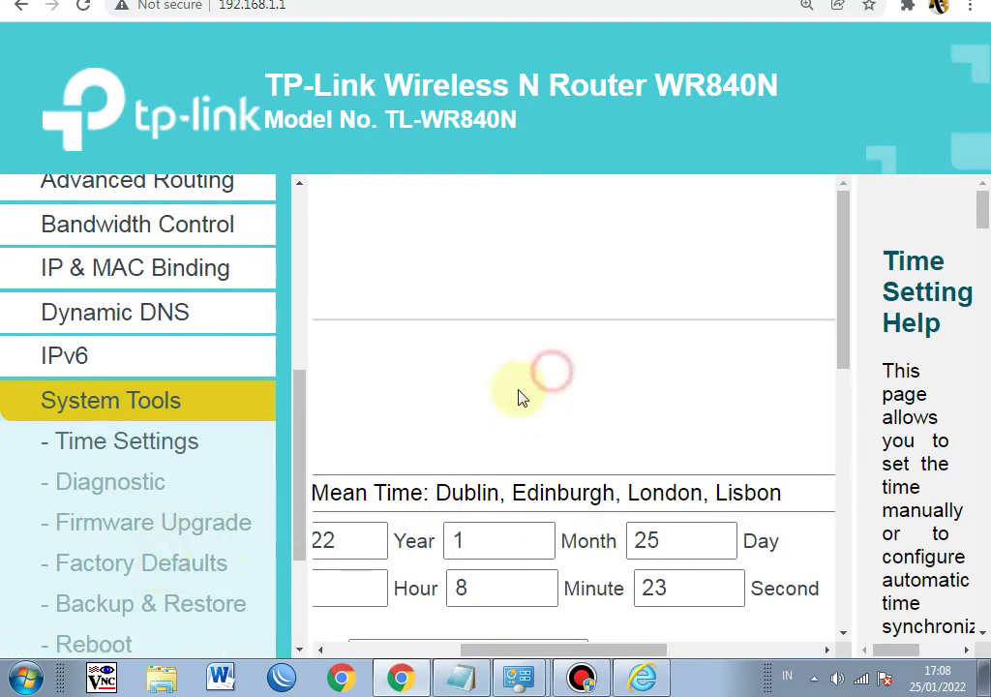
pyautogui.hotkey('ctrl', '-')
pyautogui.hotkey('ctrl', '-')
pyautogui.hotkey('ctrl', '-')
pyautogui.hotkey('ctrl', '-')
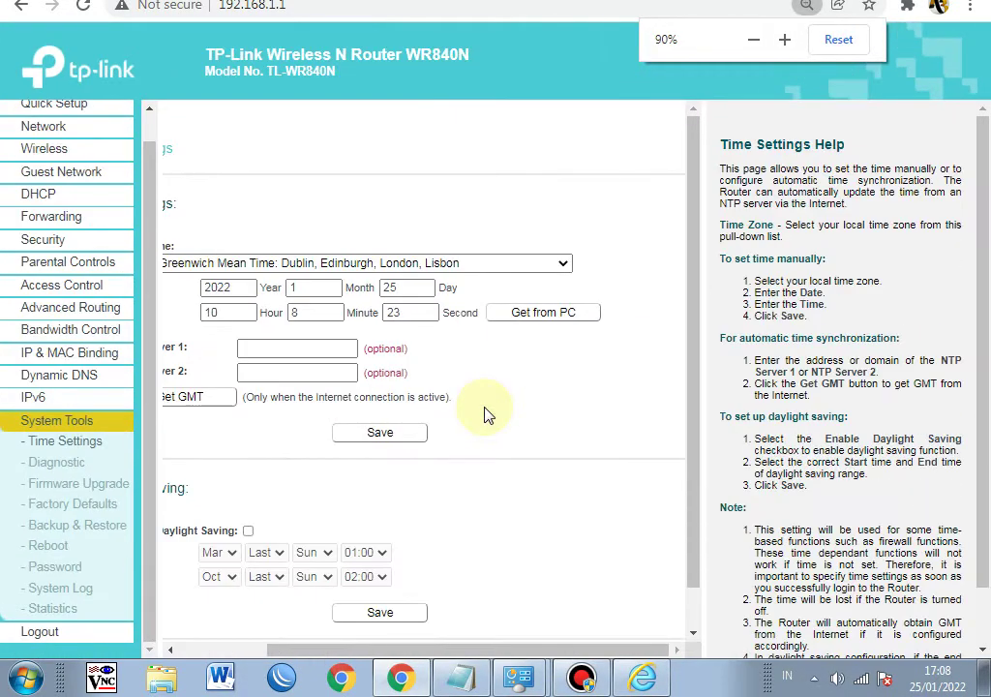
pyautogui.hotkey('ctrl', '+')
pyautogui.hotkey('ctrl', '+')
pyautogui.scroll(-2, 97, 508)
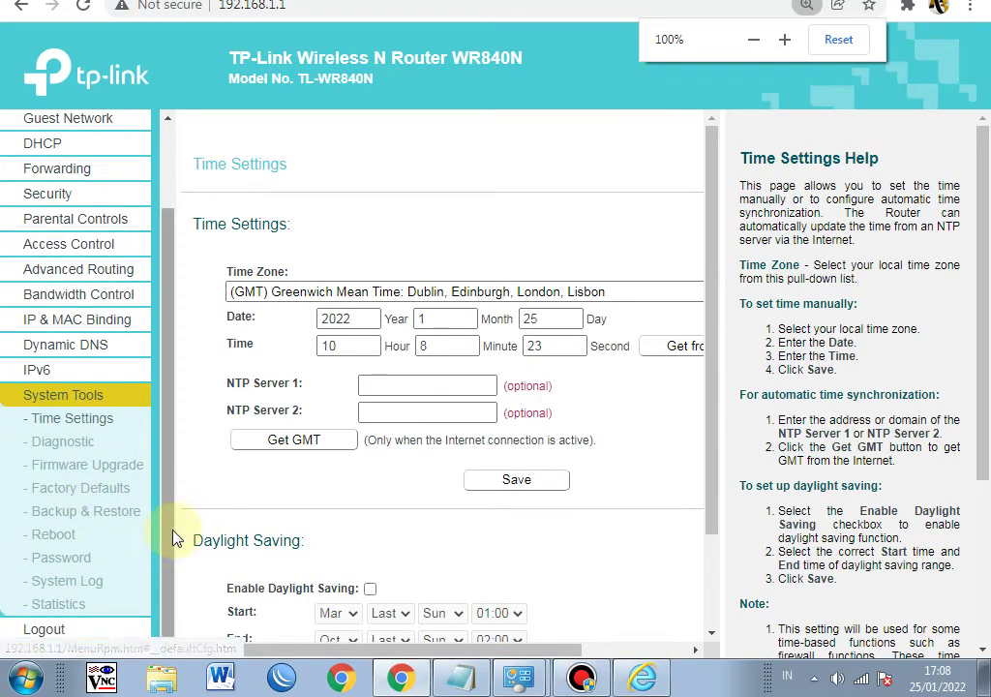
# Look through the remaining System Tools pages from Diagnostic and Firmware Upgrade to System Log and Statistics
pyautogui.click(78, 443)
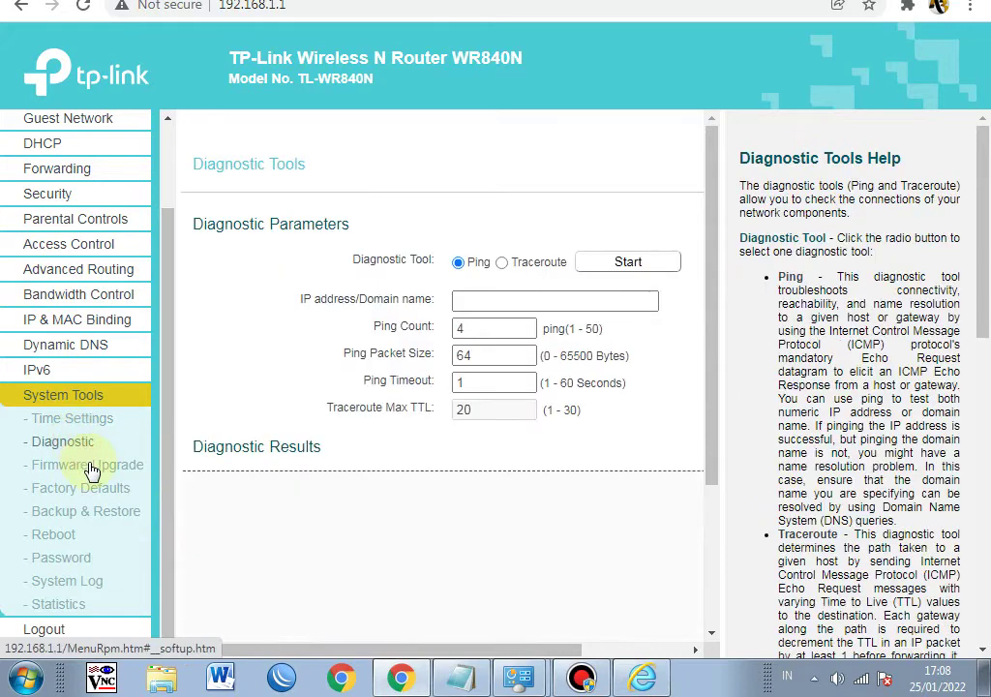
pyautogui.click(88, 466)
pyautogui.click(82, 489)
pyautogui.click(92, 516)
pyautogui.click(60, 535)
pyautogui.click(70, 559)
pyautogui.click(81, 583)
pyautogui.click(80, 607)
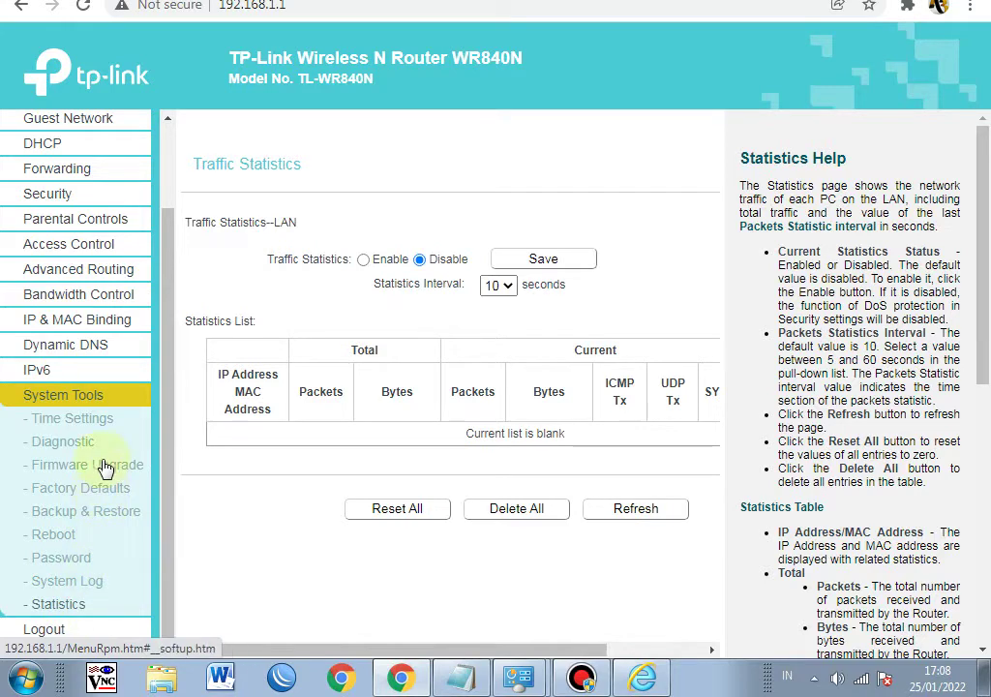
# Return to Time Settings and set the time zone to (GMT+07:00) Bangkok, Jakarta, Hanoi, Novosibirsk
pyautogui.click(90, 425)
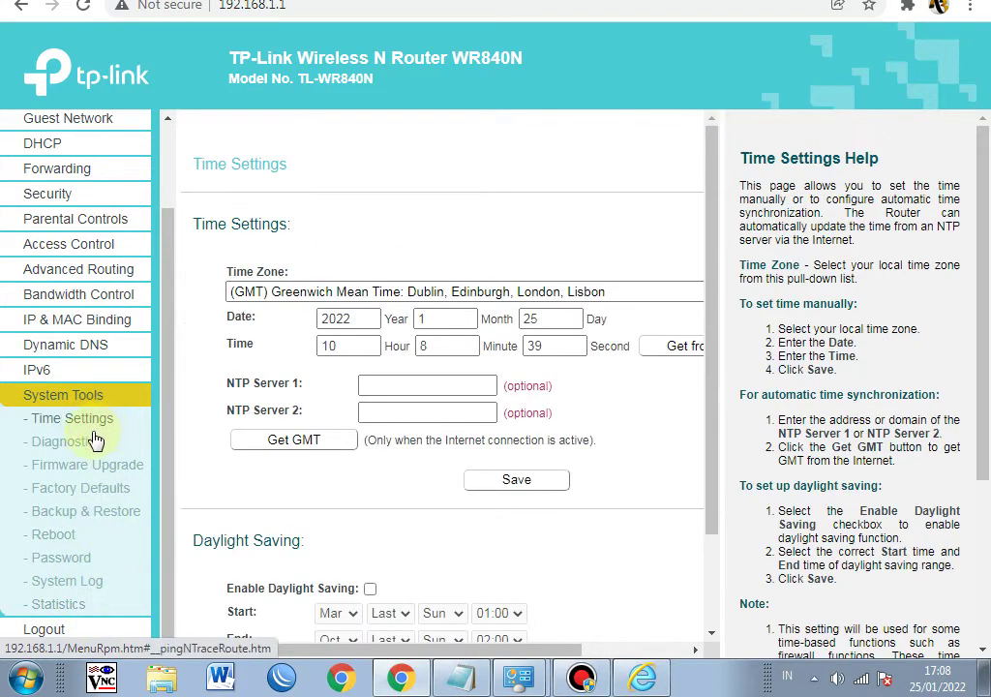
pyautogui.click(74, 454)
pyautogui.click(84, 429)
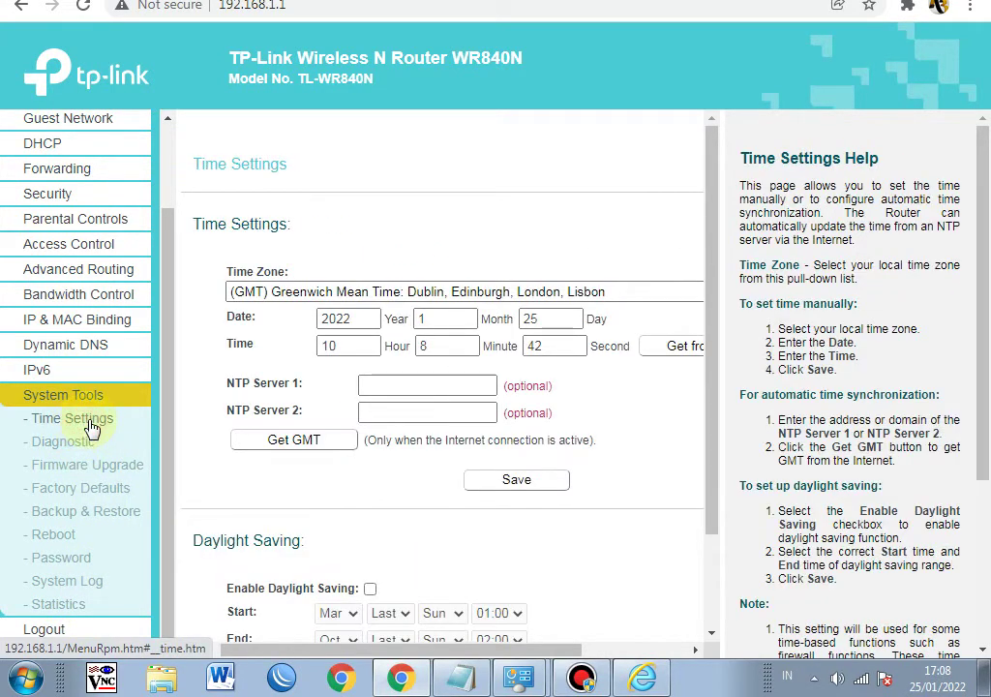
pyautogui.hotkey('ctrl', '-')
pyautogui.click(586, 309)
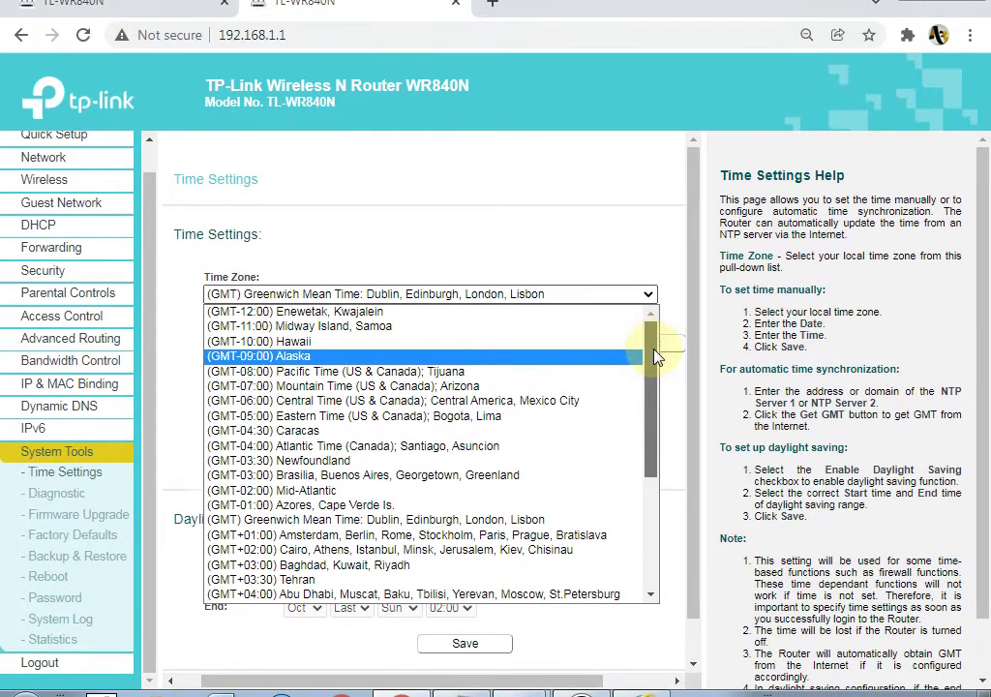
pyautogui.scroll(-2, 656, 358)
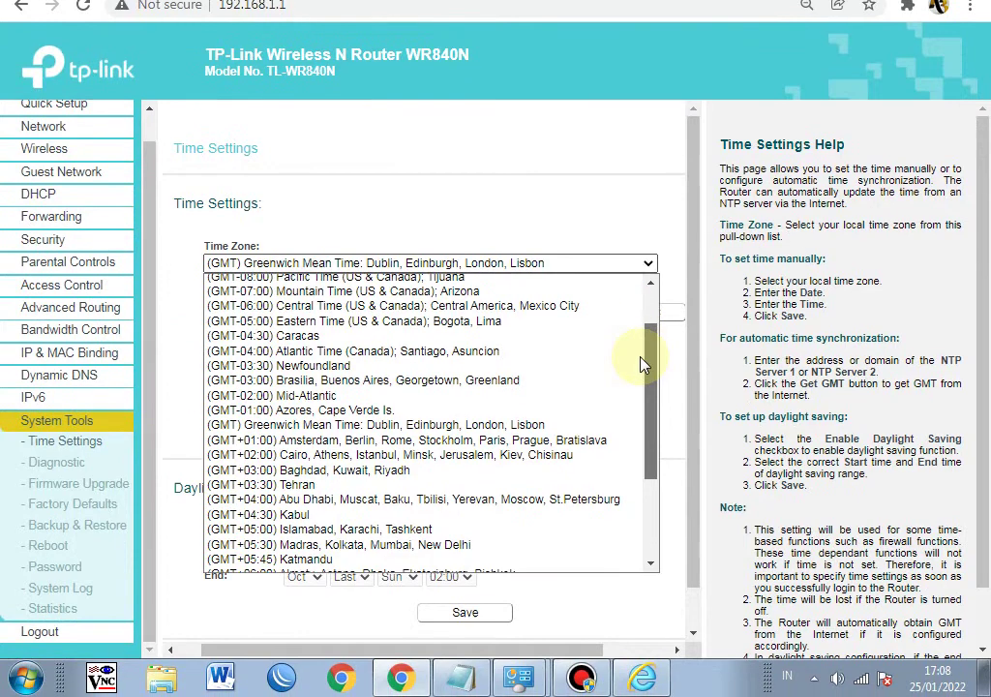
pyautogui.scroll(-3, 641, 368)
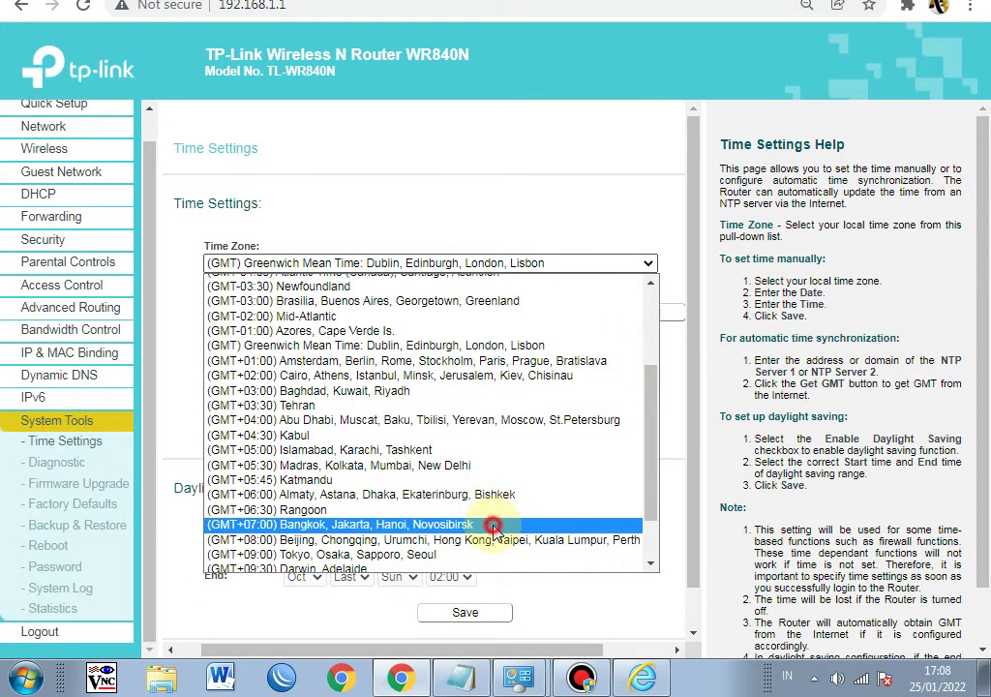
pyautogui.click(493, 525)
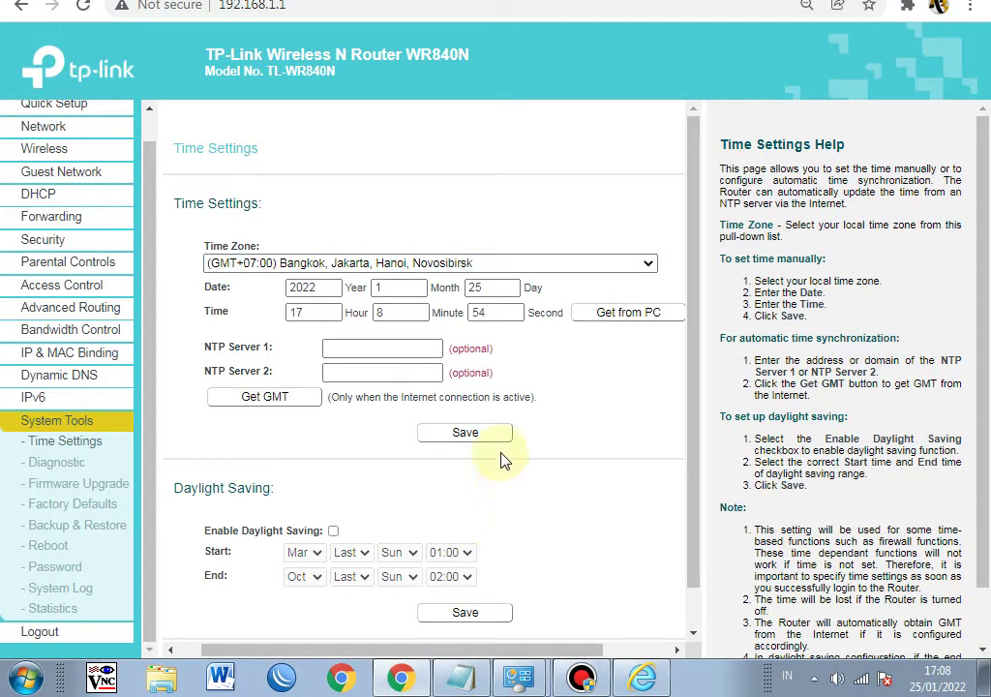
# Search Google in a new tab for "alamat ntp server indonesia" and open the id.pool.ntp.org result
pyautogui.click(387, 347)
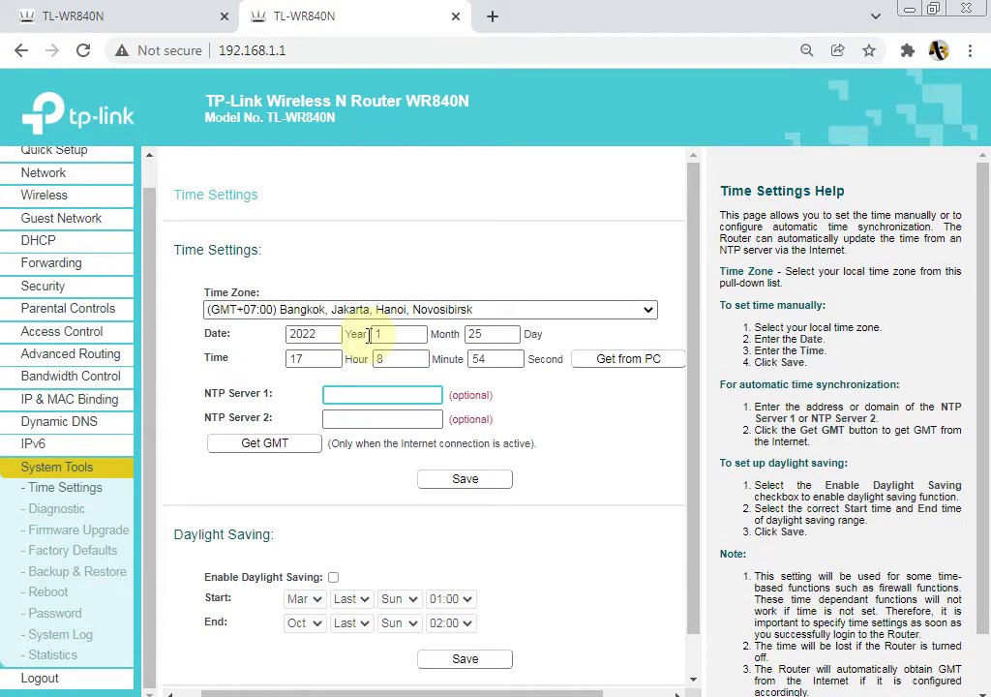
pyautogui.click(493, 13)
pyautogui.write('g')
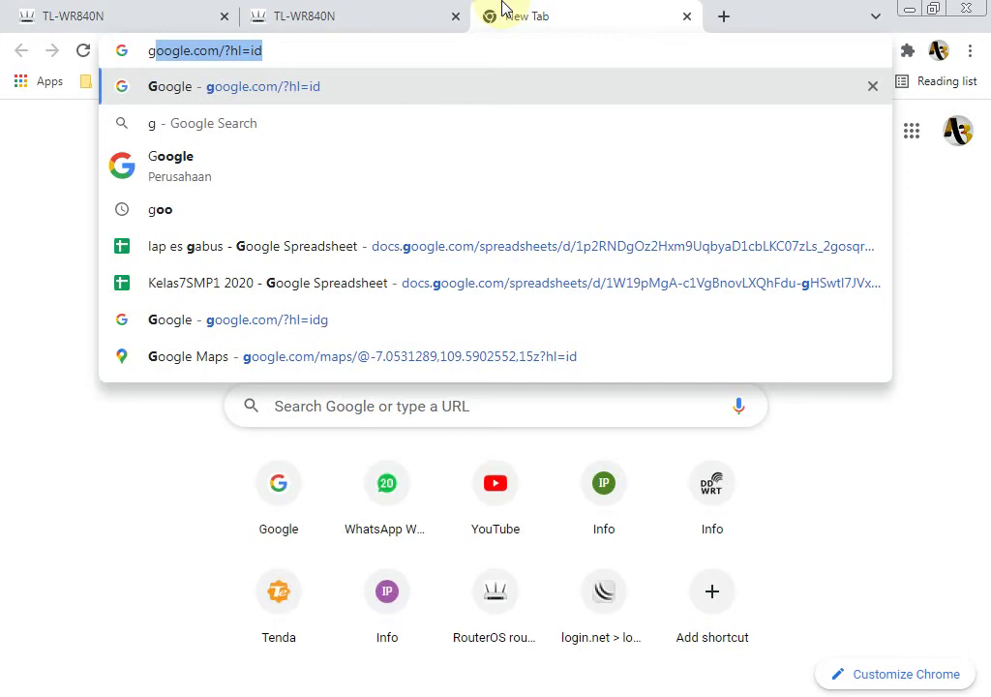
pyautogui.press('Return')
pyautogui.write('alam')
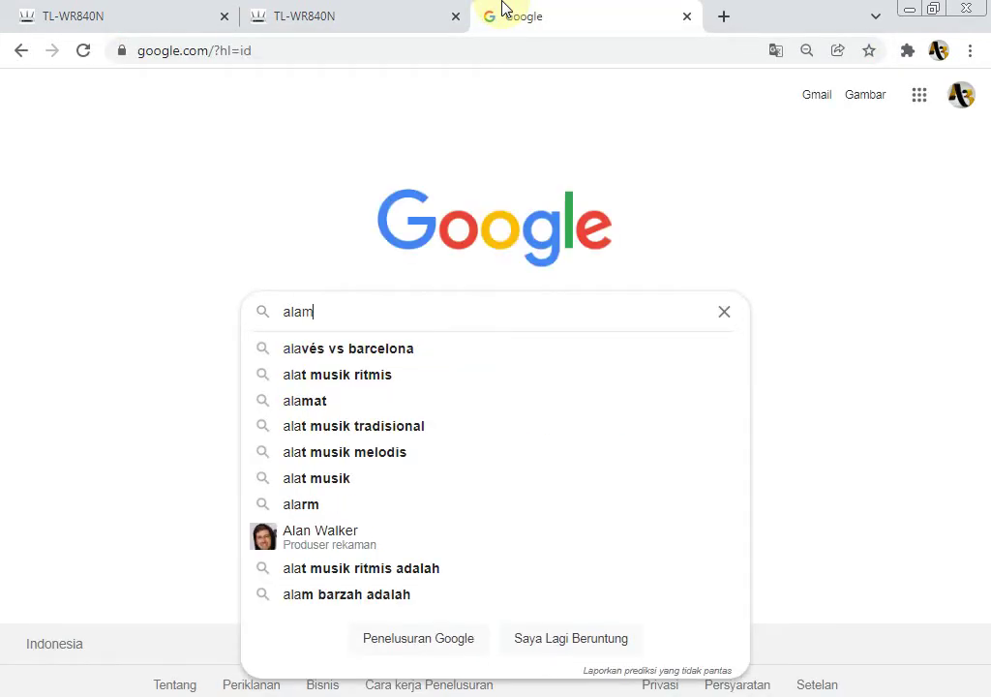
pyautogui.write('at ntp')
pyautogui.press('BackSpace')
pyautogui.write('tp')
pyautogui.press('Down')
pyautogui.press('Down')
pyautogui.press('Return')
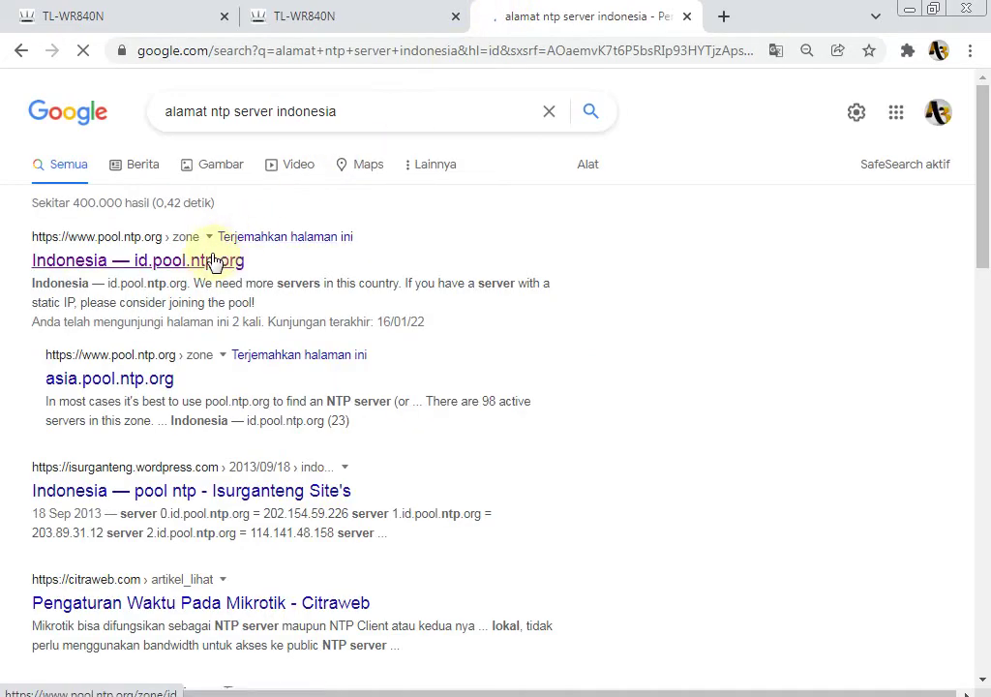
pyautogui.click(213, 261)
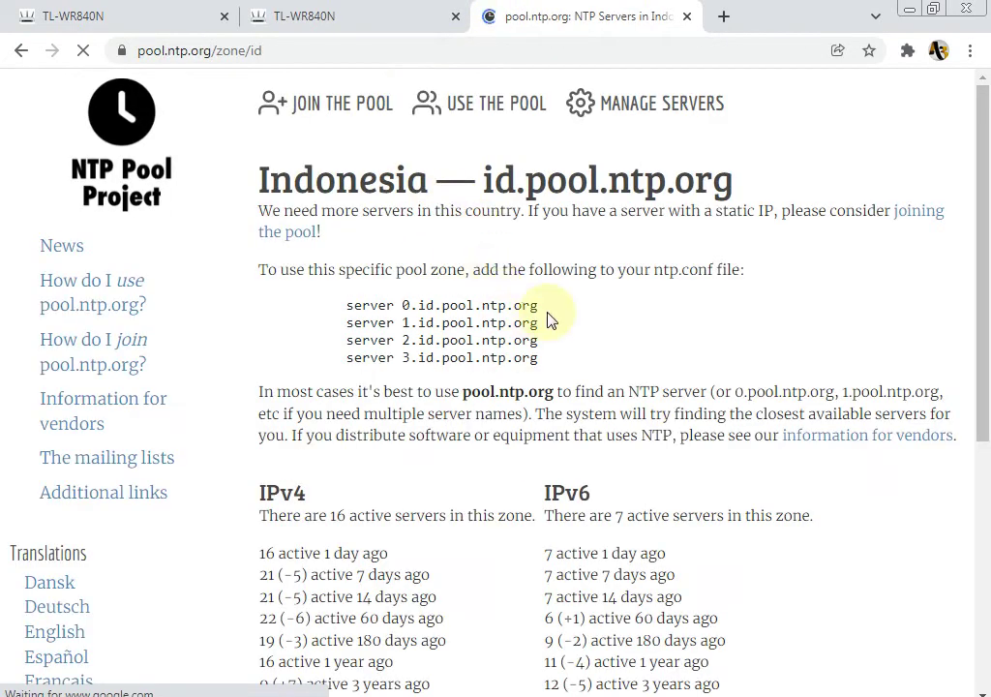
# Copy 0.id.pool.ntp.org from the NTP pool page into the router's NTP Server 1 field
pyautogui.moveTo(543, 310); pyautogui.dragTo(398, 308)
pyautogui.hotkey('ctrl', 'c')
pyautogui.click(362, 14)
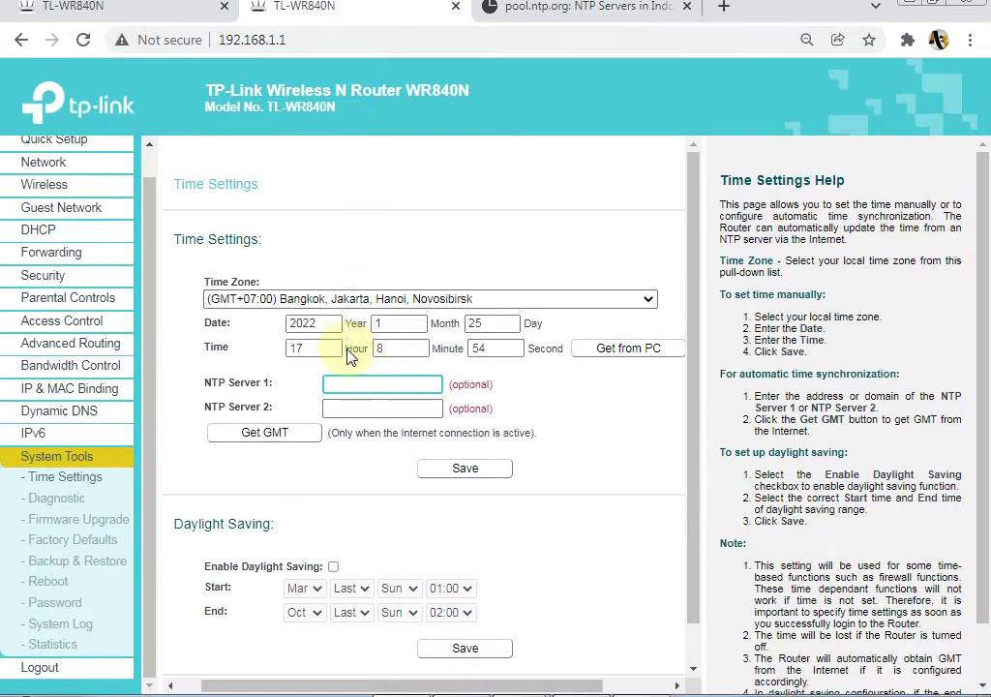
pyautogui.hotkey('ctrl', 'v')
# Copy 1.id.pool.ntp.org from the NTP pool page into the router's NTP Server 2 field and save the time settings
pyautogui.click(509, 7)
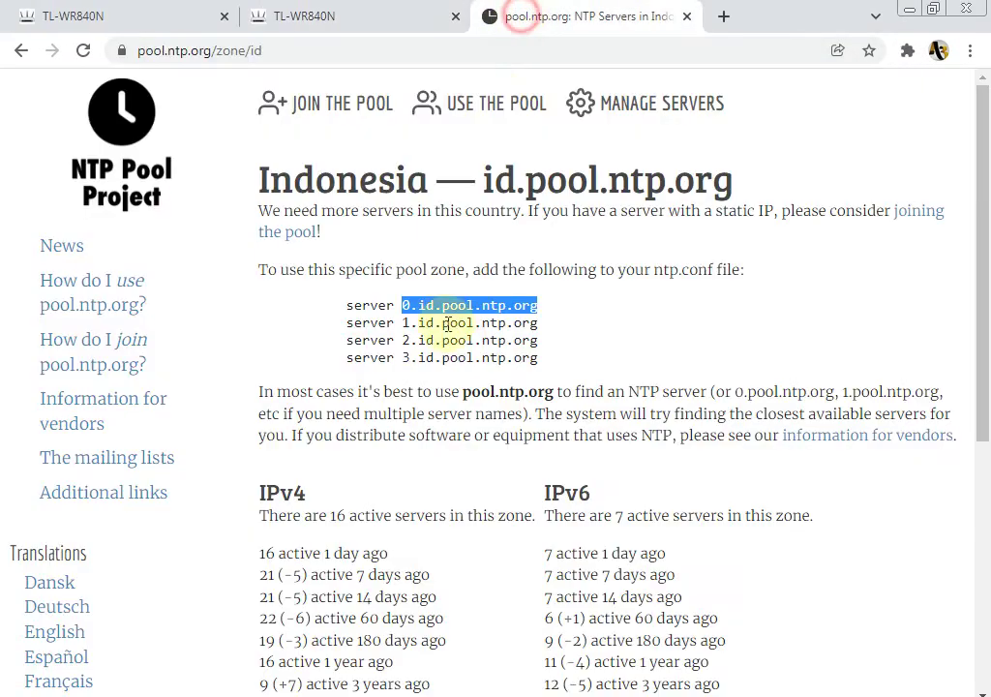
pyautogui.moveTo(539, 324); pyautogui.dragTo(408, 326)
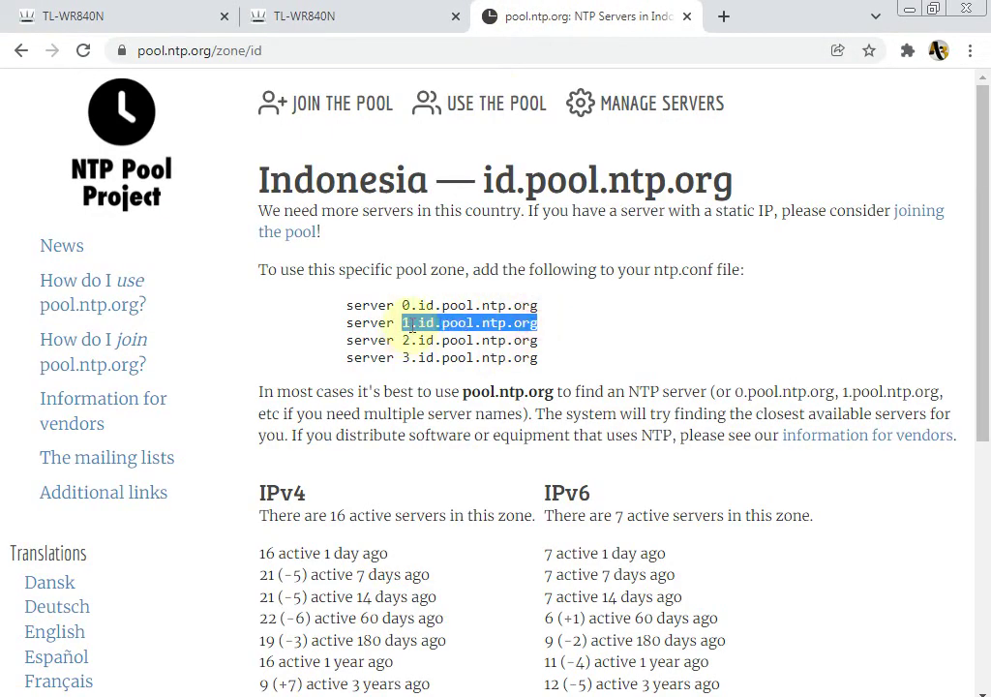
pyautogui.click(372, 14)
pyautogui.click(387, 418)
pyautogui.write('1.id.pool.ntp.org')
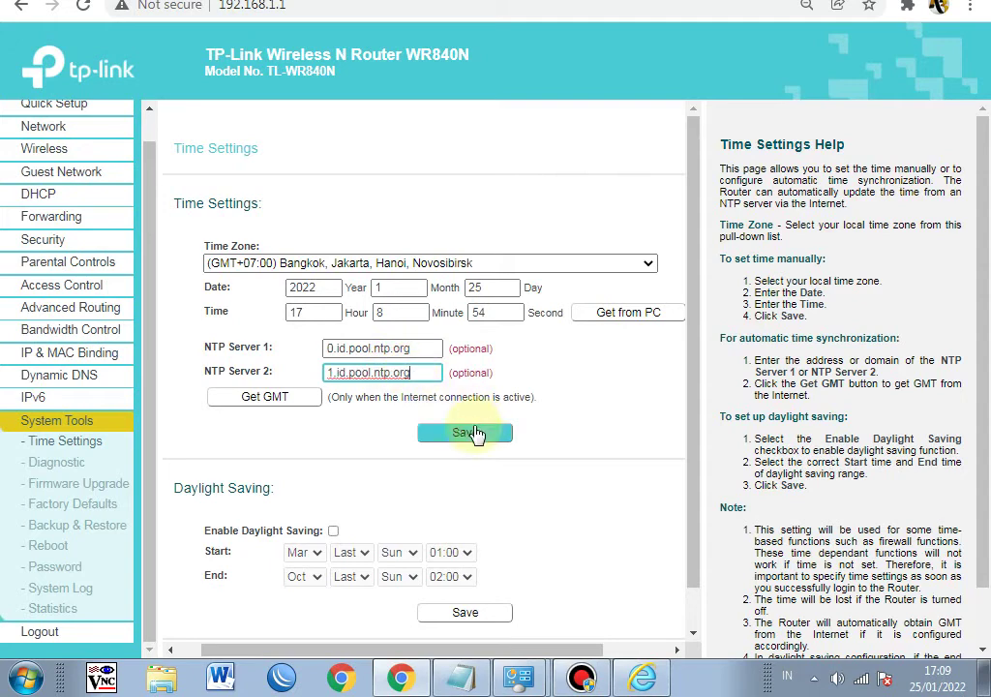
pyautogui.click(498, 440)
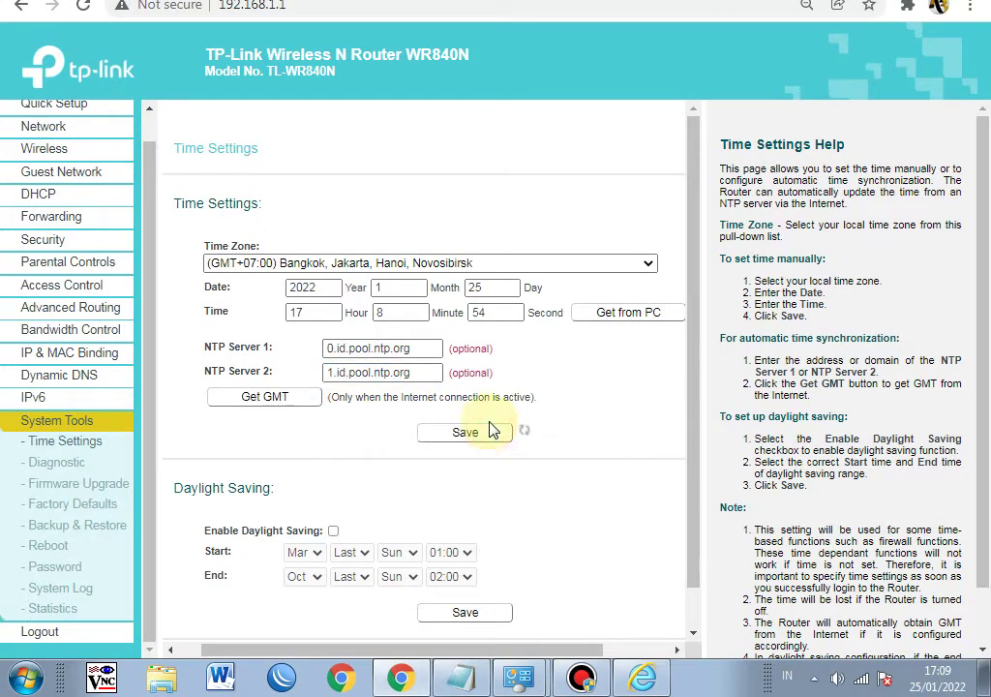
pyautogui.scroll(-1, 494, 426)
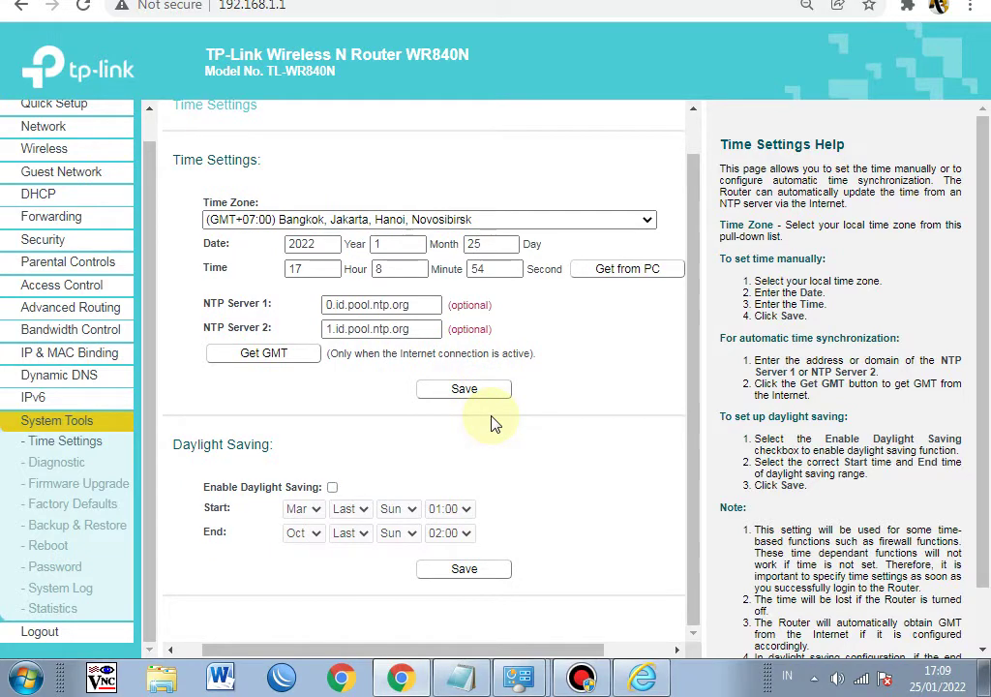
# Open the router's Diagnostic page and run the Ping test on google.com, repeating it once
pyautogui.click(68, 464)
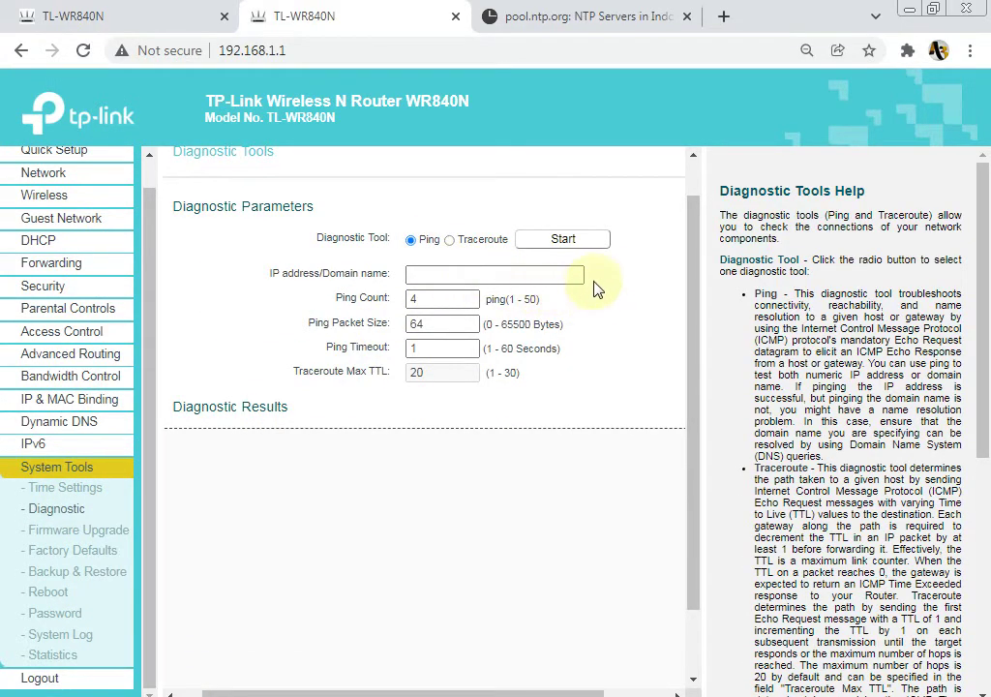
pyautogui.hotkey('ctrl', '+')
pyautogui.hotkey('ctrl', '+')
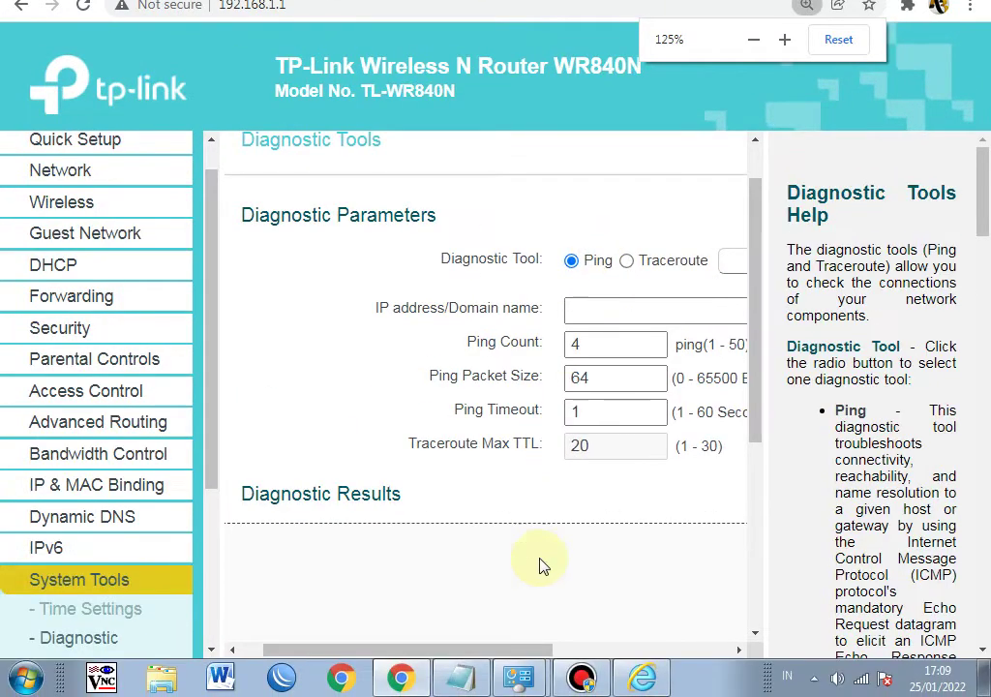
pyautogui.moveTo(500, 693); pyautogui.dragTo(532, 640)
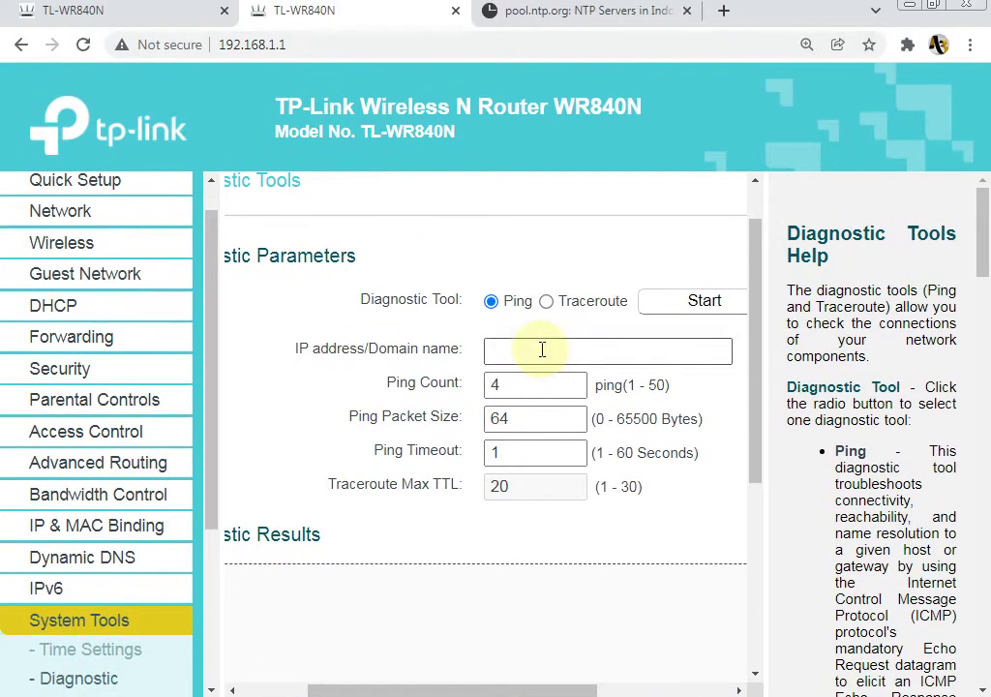
pyautogui.click(545, 305)
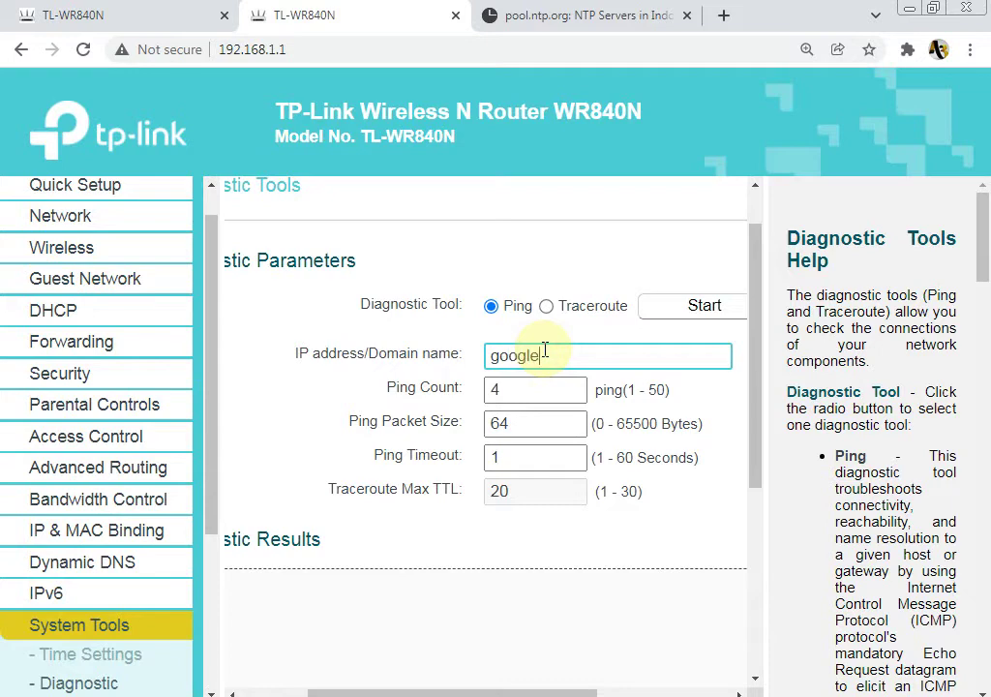
pyautogui.click(682, 308)
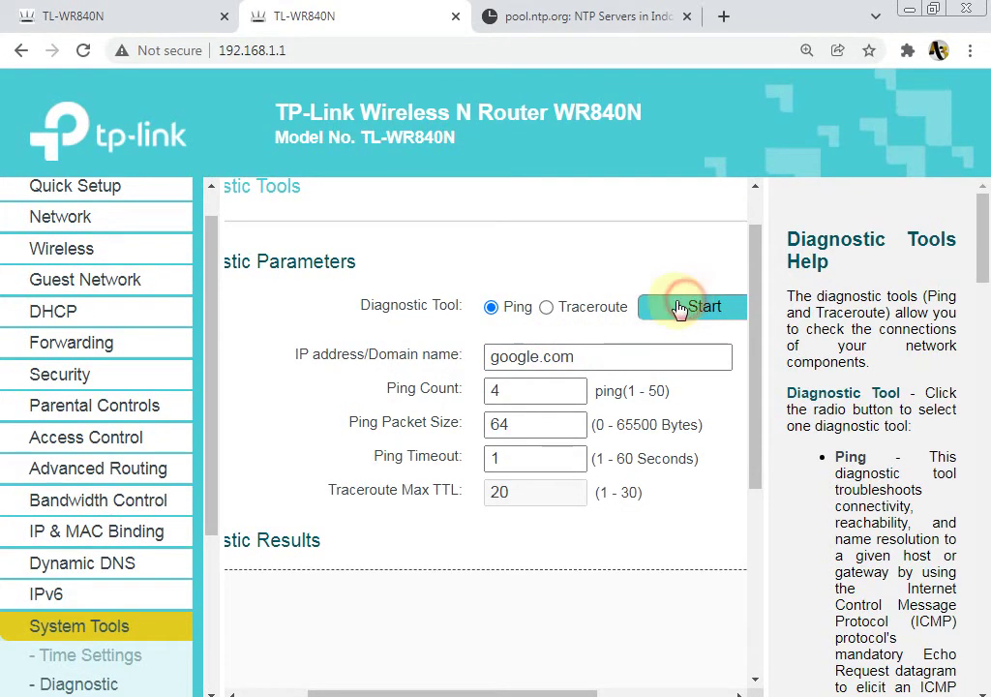
pyautogui.hotkey('ctrl', '-')
pyautogui.hotkey('ctrl', '-')
pyautogui.hotkey('ctrl', '-')
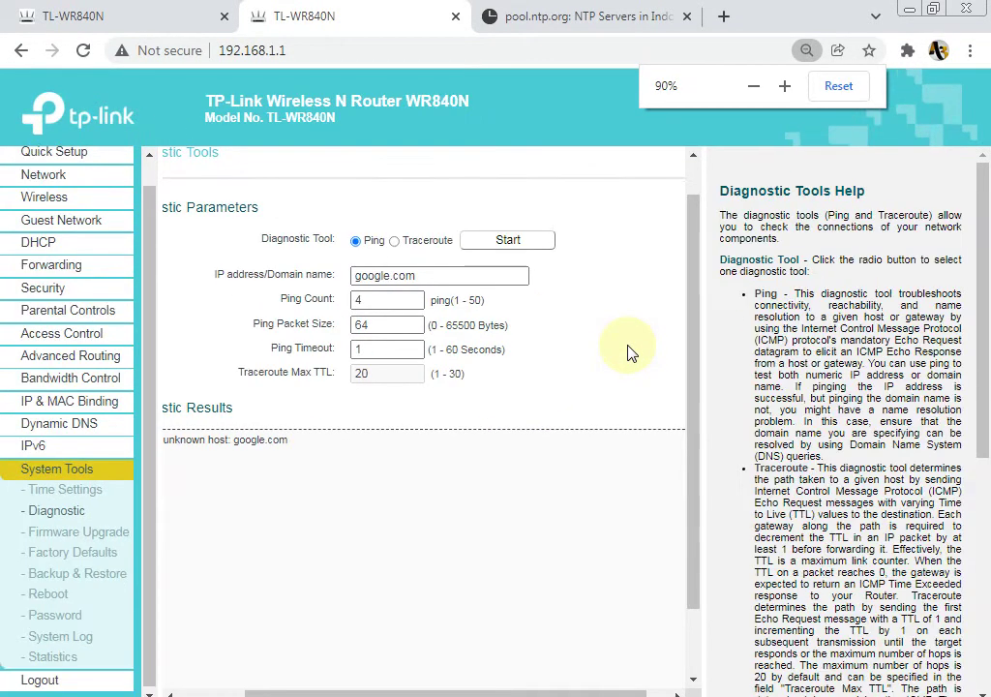
pyautogui.click(547, 246)
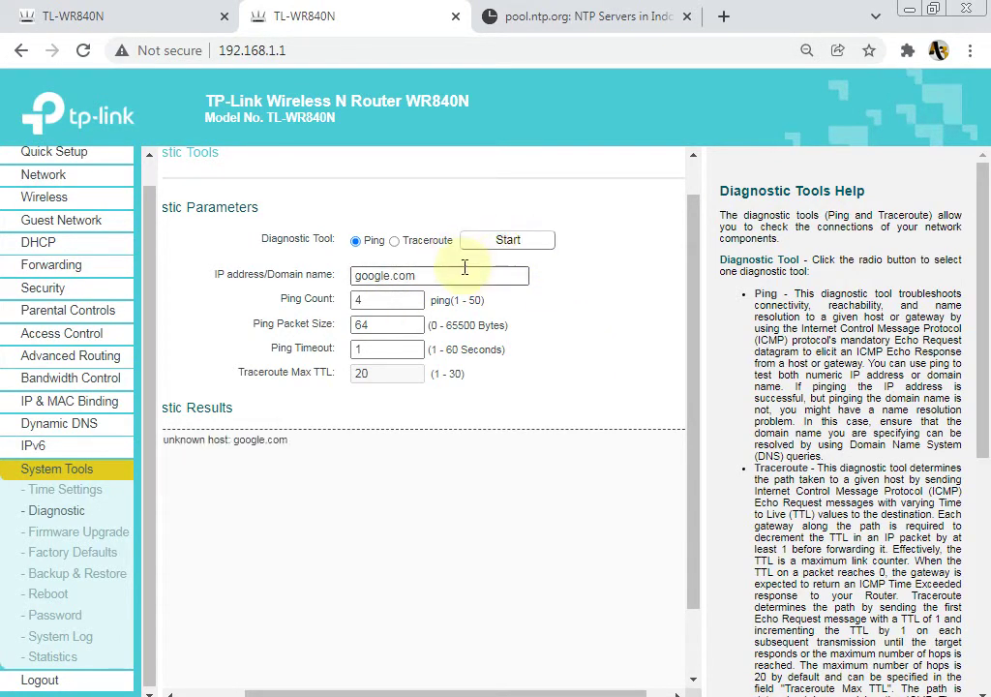
# Run the diagnostic Ping test on 10.0.0.10 and on 10.0.0.2
pyautogui.moveTo(464, 275); pyautogui.dragTo(227, 277)
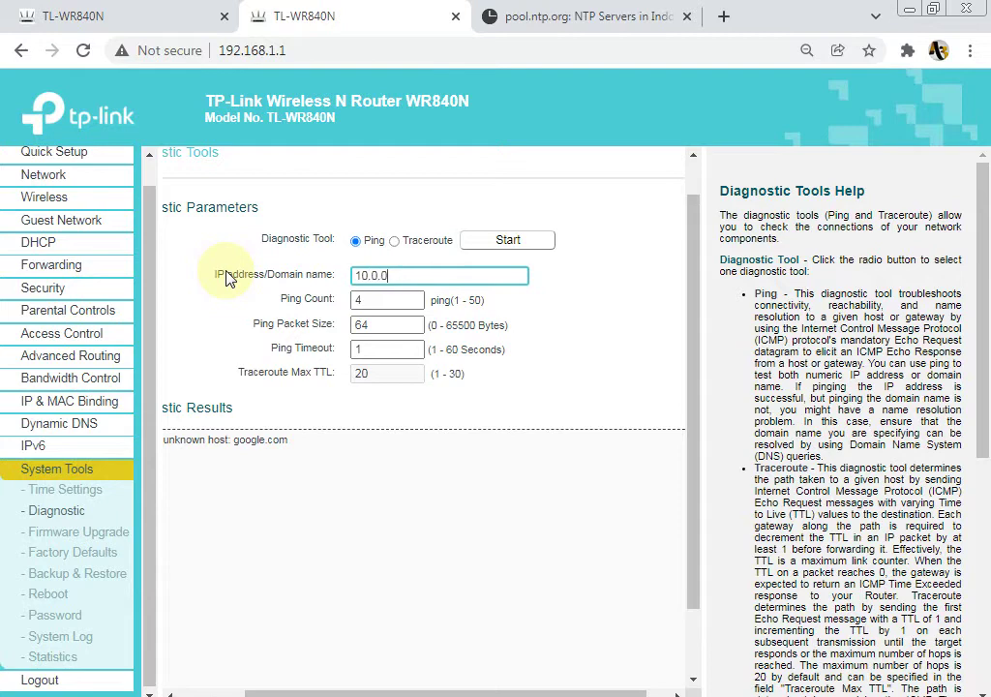
pyautogui.click(473, 245)
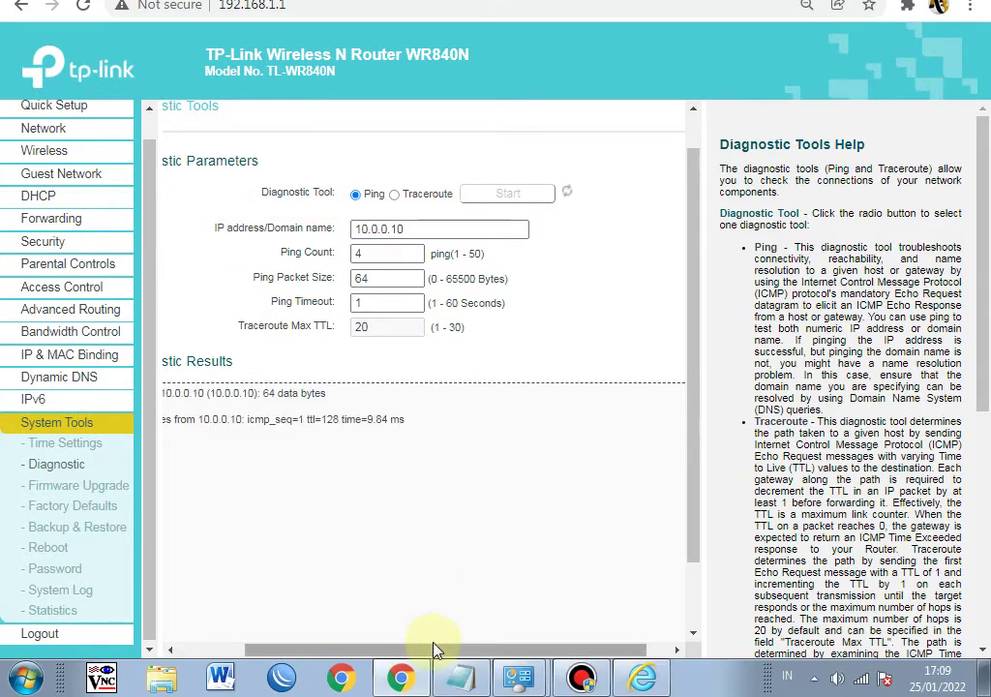
pyautogui.moveTo(436, 693); pyautogui.dragTo(392, 693)
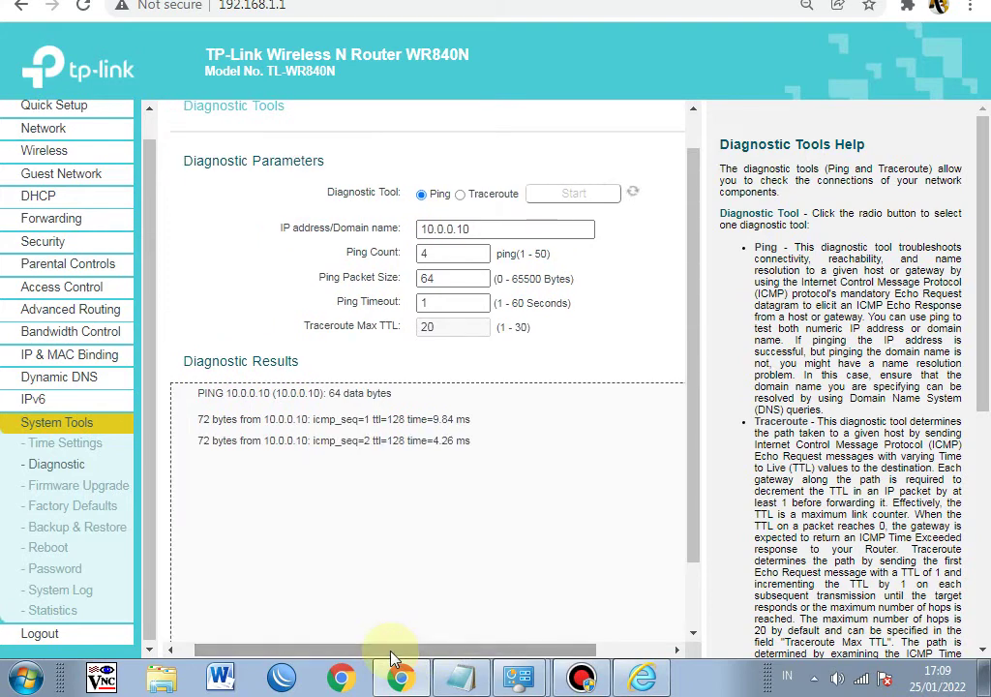
pyautogui.moveTo(383, 648); pyautogui.dragTo(397, 646)
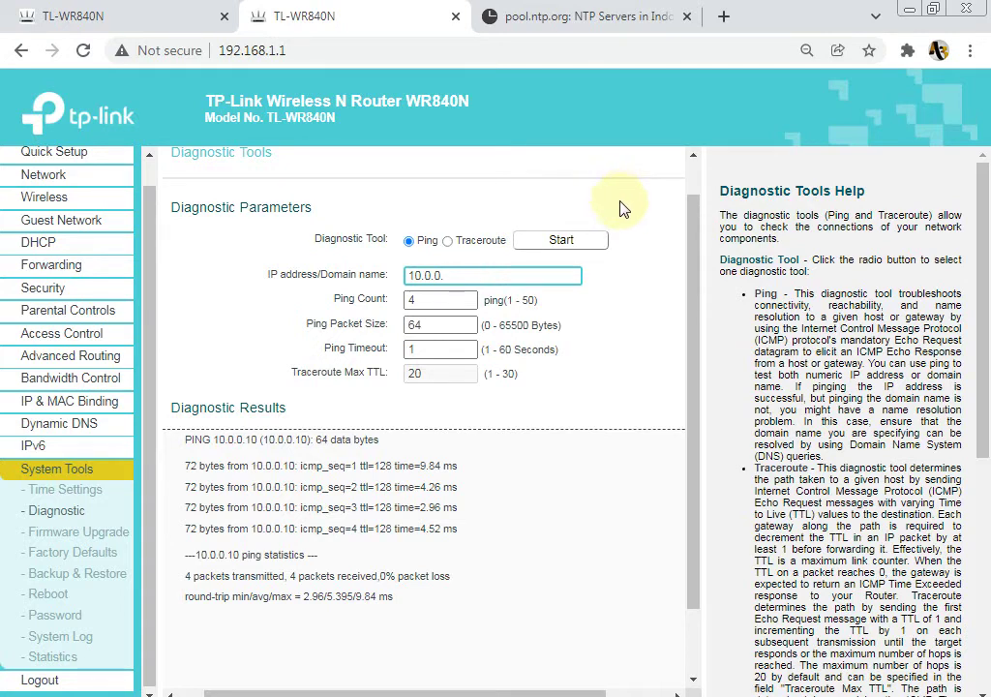
pyautogui.write('2')
pyautogui.click(592, 241)
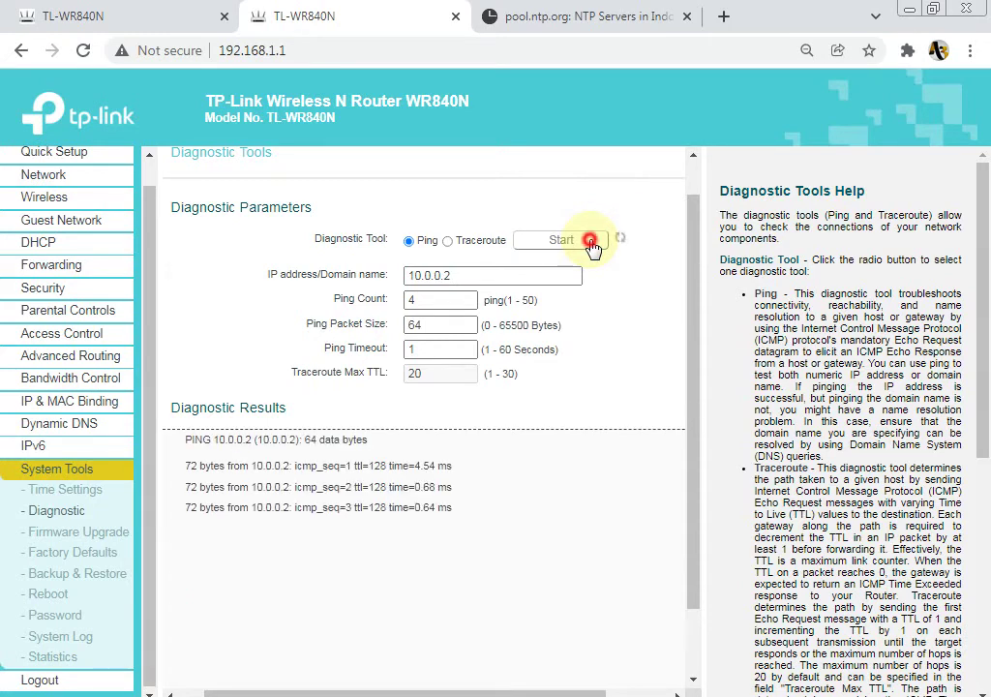
# Open the router's Status page and examine the WAN section's IP address, default gateway and DNS server
pyautogui.moveTo(152, 304); pyautogui.dragTo(163, 271)
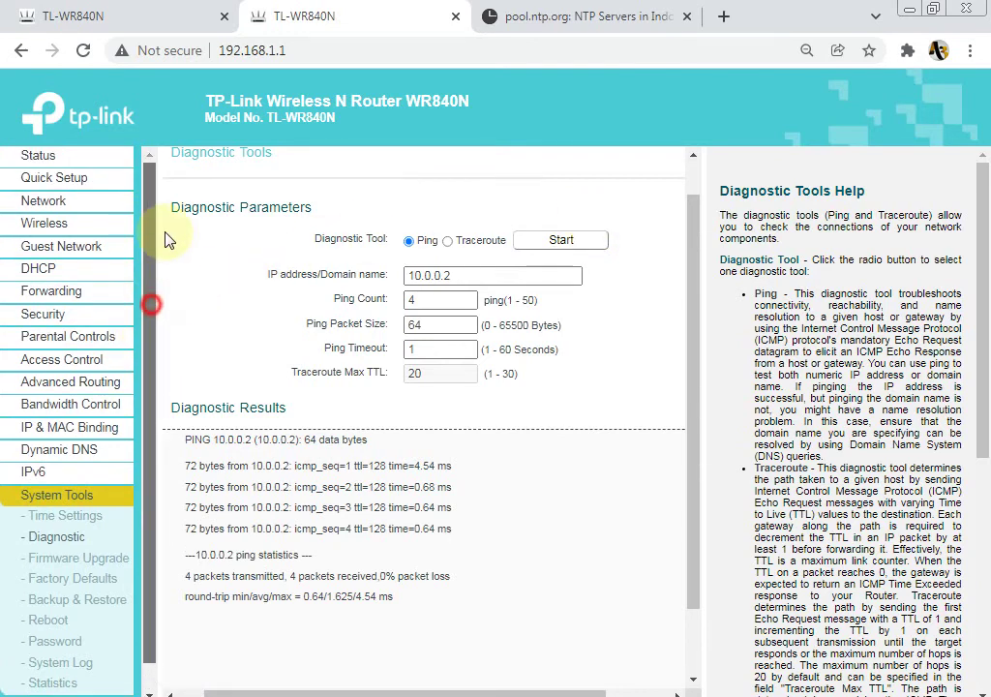
pyautogui.click(58, 153)
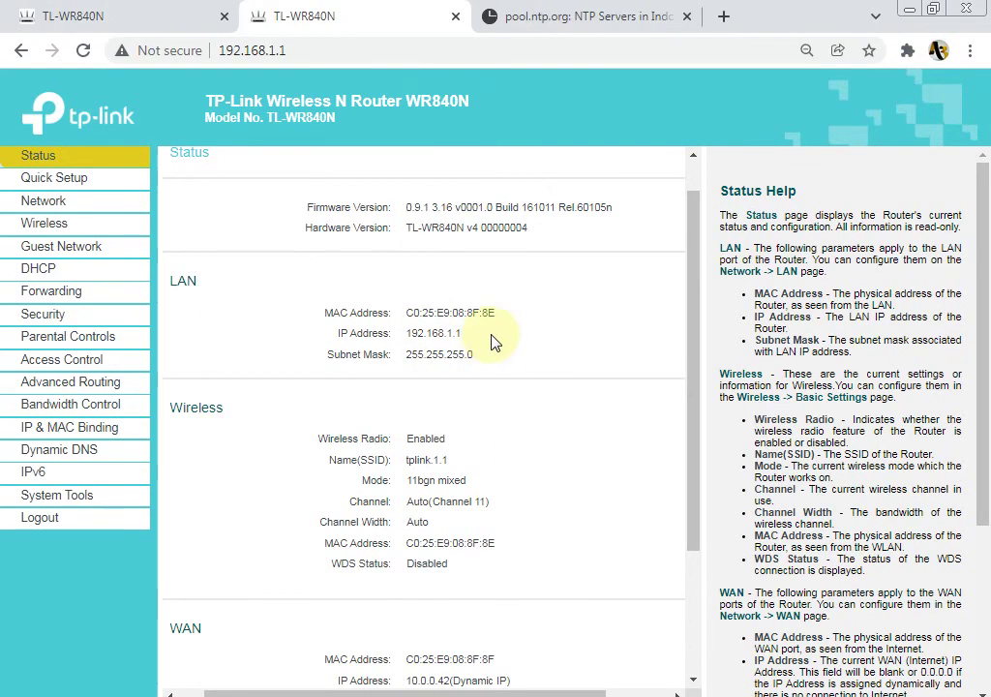
pyautogui.scroll(1, 542, 372)
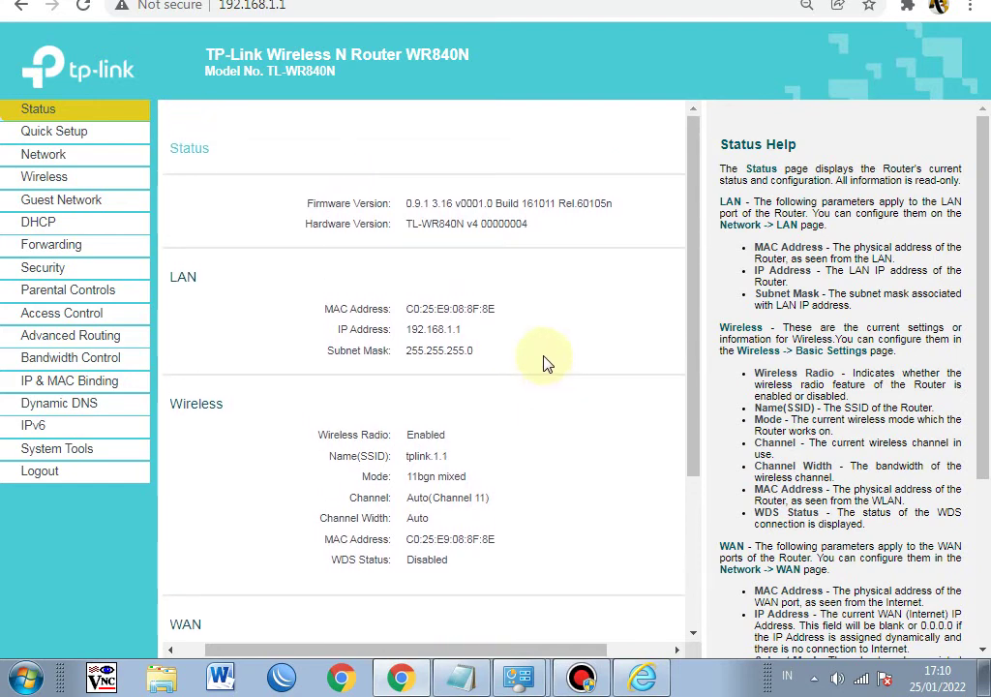
pyautogui.scroll(-5, 488, 356)
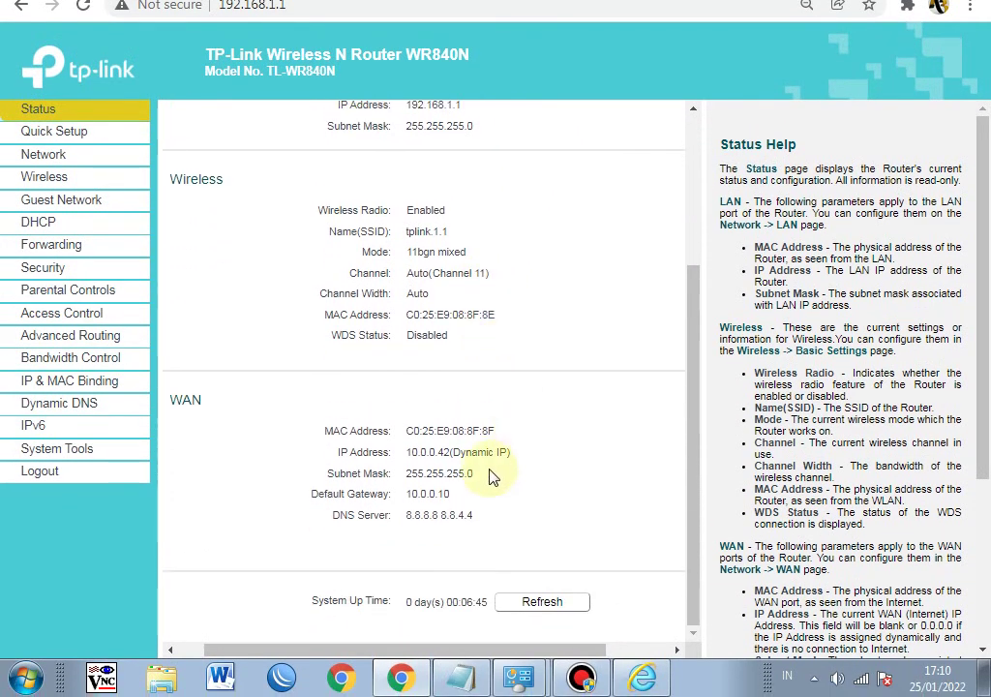
pyautogui.keyDown('ctrl'); pyautogui.scroll(2, 487, 445); pyautogui.keyUp('ctrl')
pyautogui.scroll(-2, 467, 447)
pyautogui.moveTo(564, 429); pyautogui.dragTo(626, 437)
pyautogui.click(627, 435)
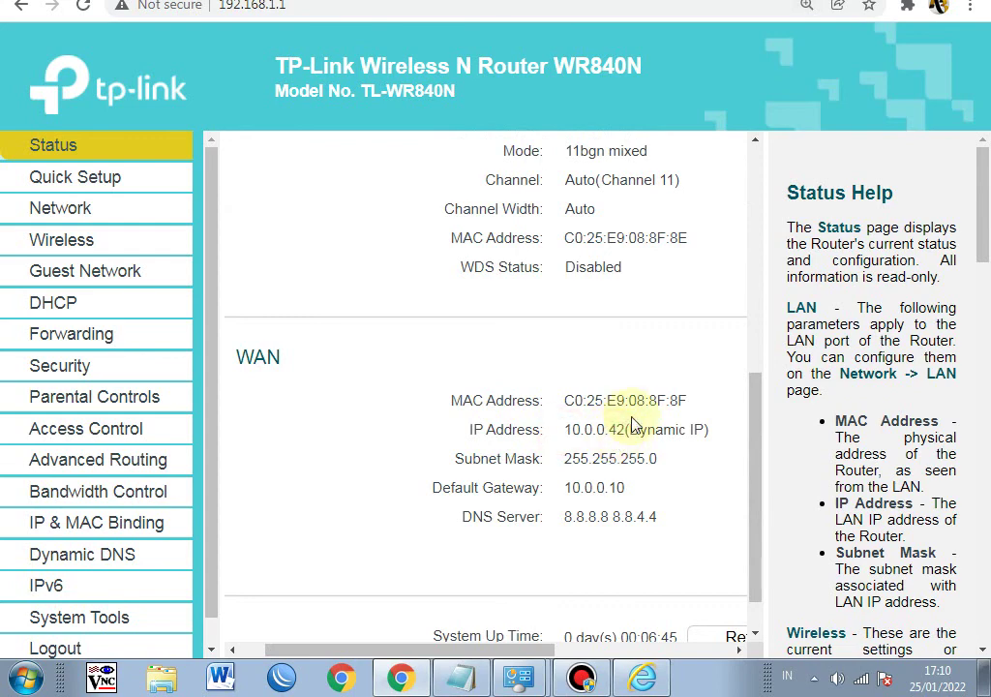
# In Windows Network Connections, enable Local Area Connection and disable Wireless Network Connection
pyautogui.click(864, 667)
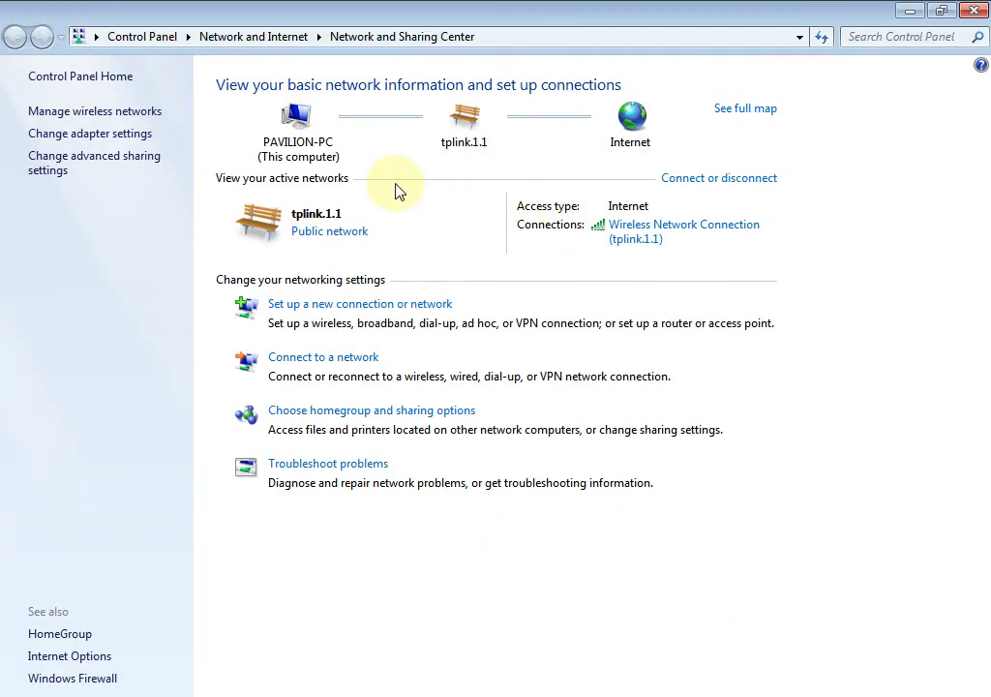
pyautogui.click(125, 136)
pyautogui.rightClick(108, 131)
pyautogui.click(124, 135)
pyautogui.rightClick(343, 126)
pyautogui.click(360, 134)
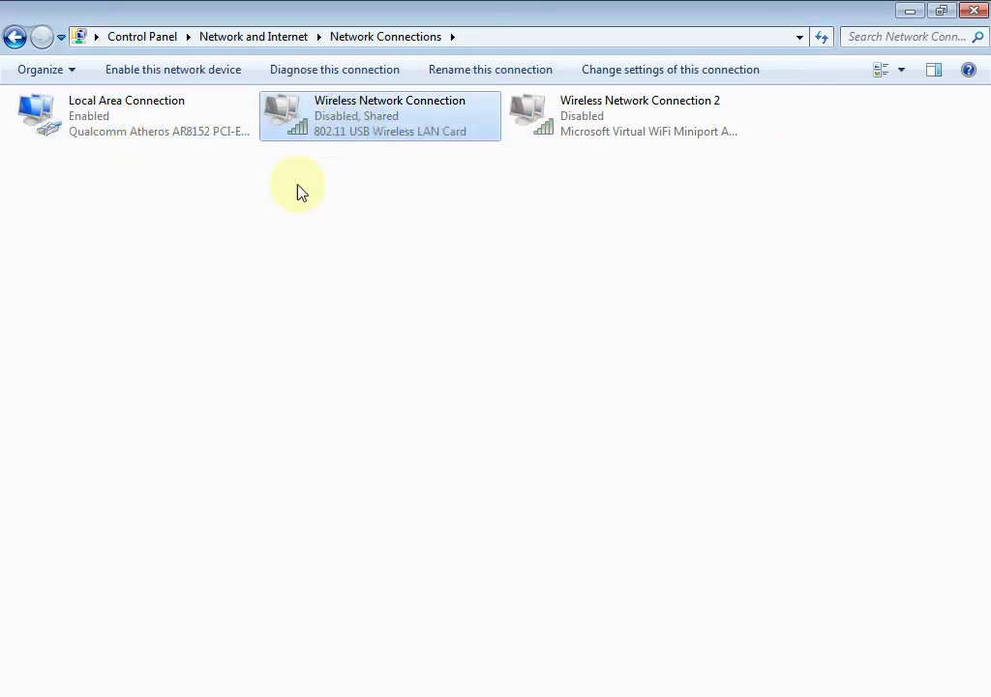